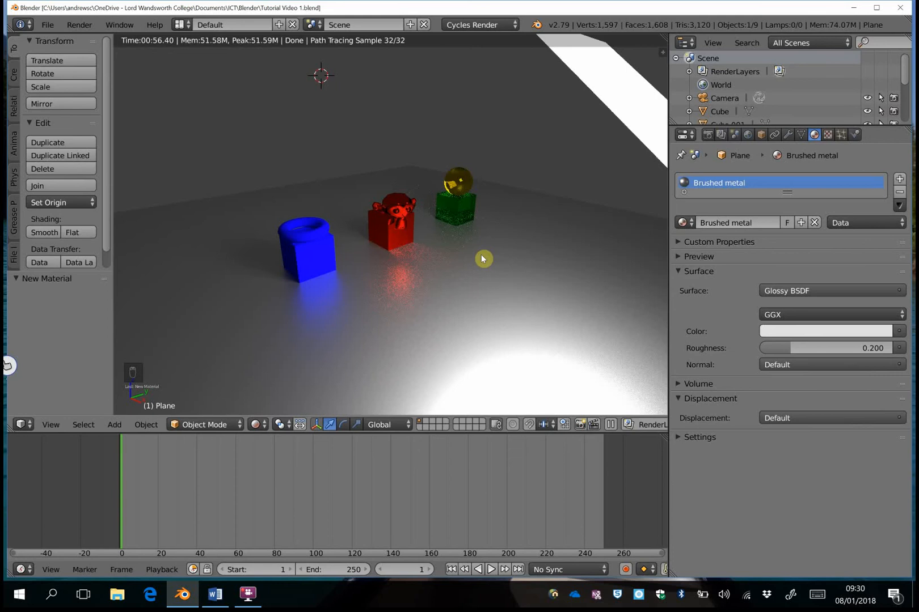
- Switch viewport shading from Solid to Rendered and back to Solid, then select the camera
left_click(255, 424)
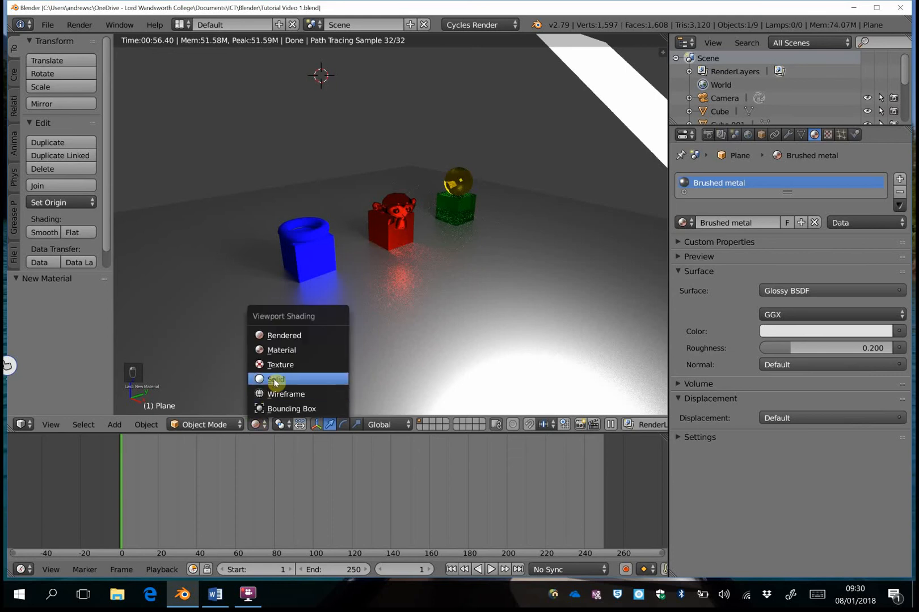
left_click(275, 382)
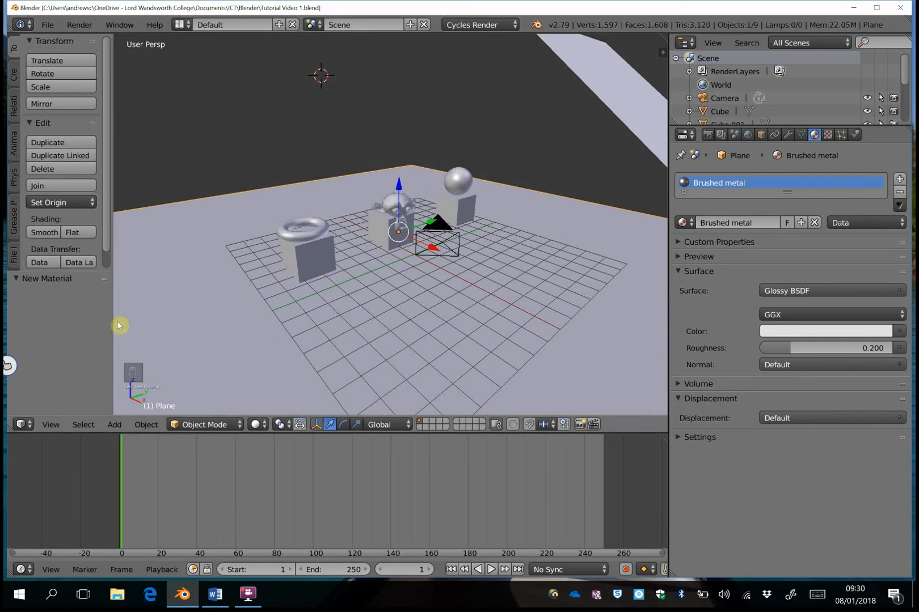
left_click(257, 424)
left_click(289, 336)
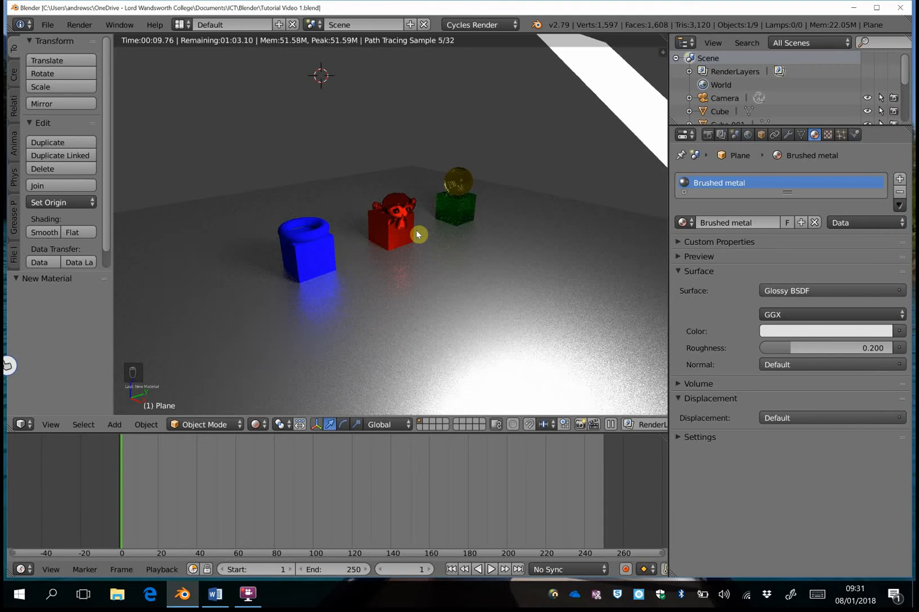
left_click(257, 424)
left_click(292, 381)
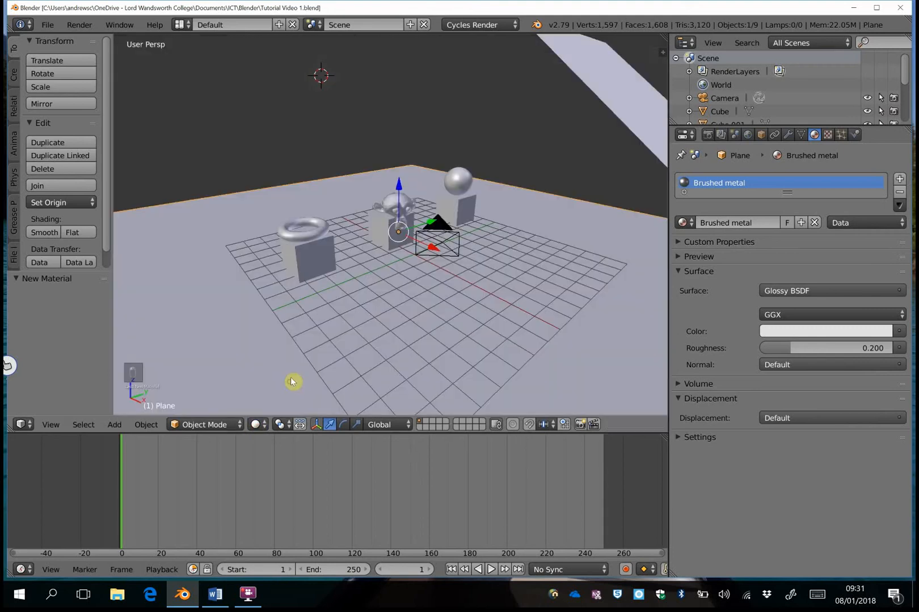
right_click(442, 226)
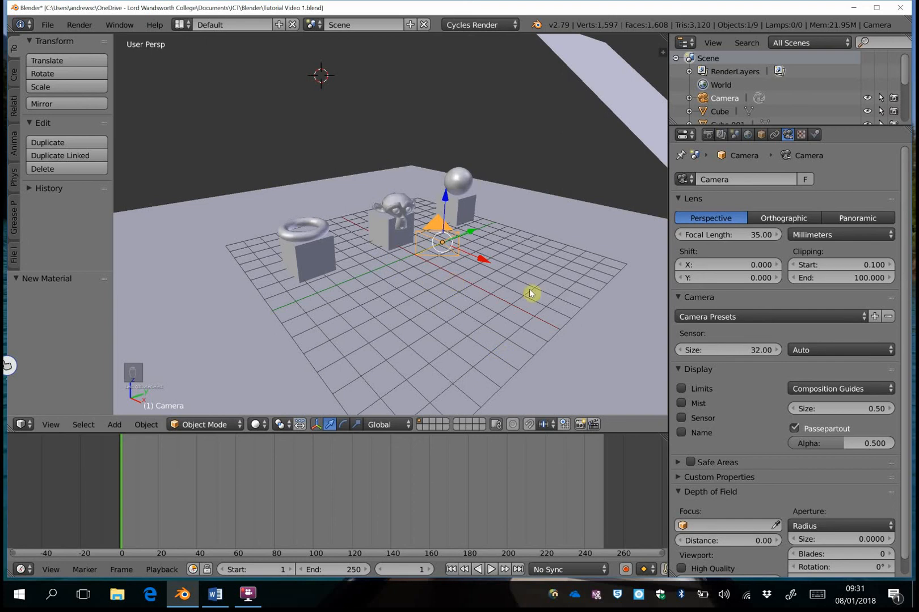
- Look through the camera (Numpad 0), check the cube and ground plane, then reselect the Camera in the Outliner
key("KP_0")
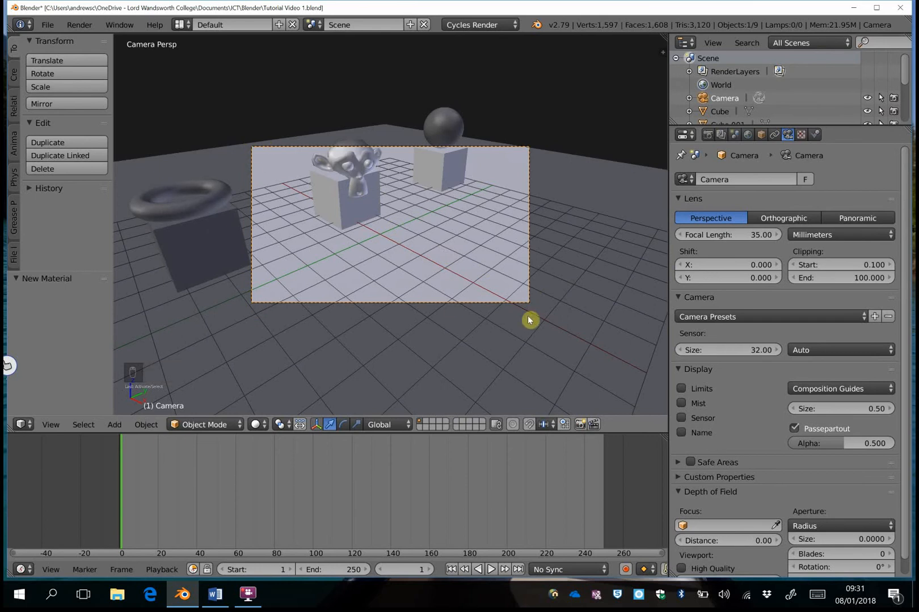
right_click(333, 204)
right_click(290, 148)
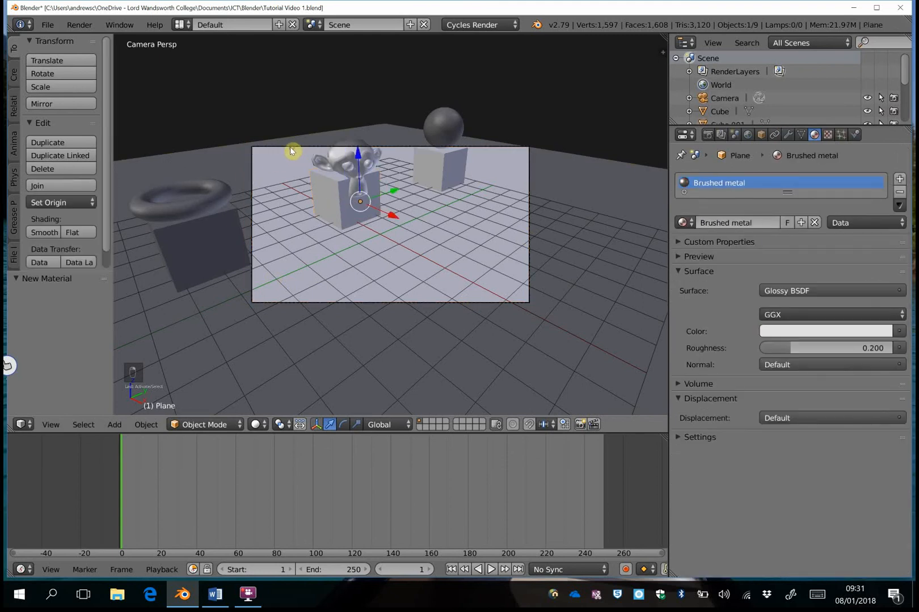
right_click(290, 147)
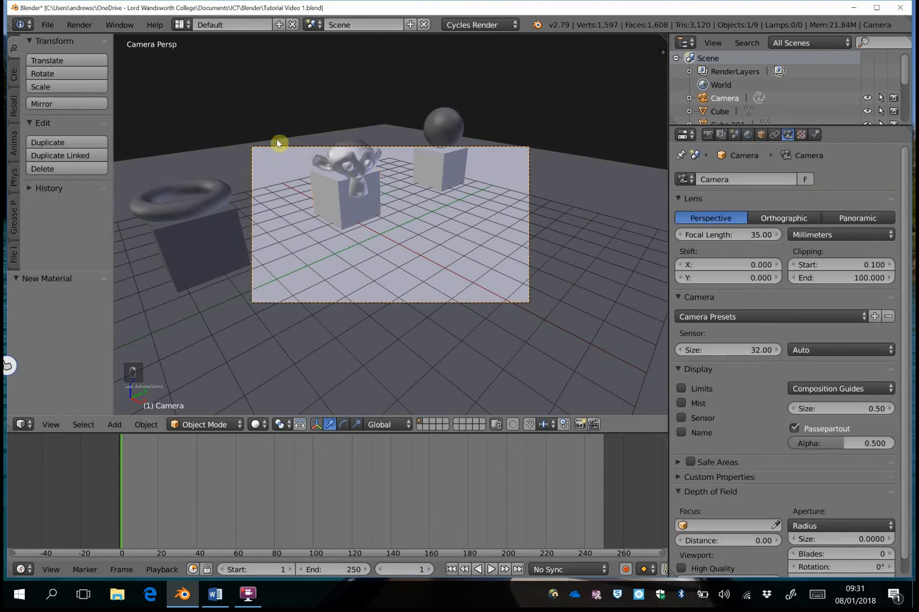
left_click(717, 110)
left_click(730, 99)
- Fly the camera with Shift+F and W/A/S/D/Q/E so the sphere on its cube is in front of the monkey
key("shift+f")
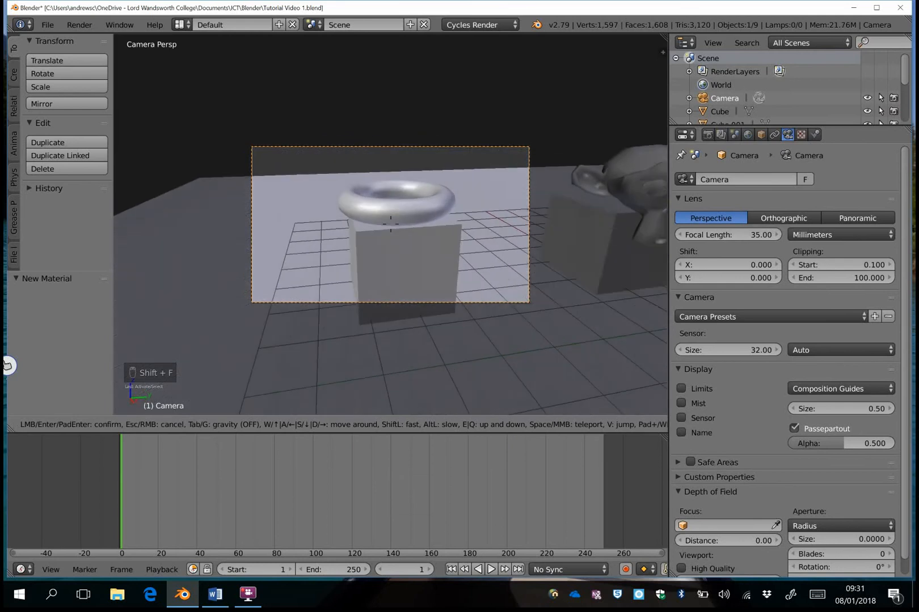
key("w")
key("a")
key("s")
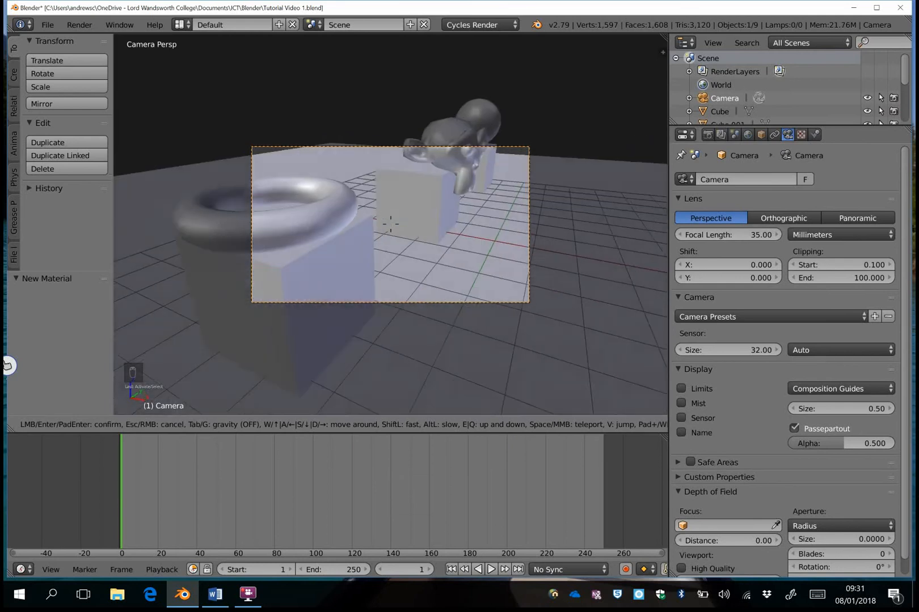
key("w")
key("s")
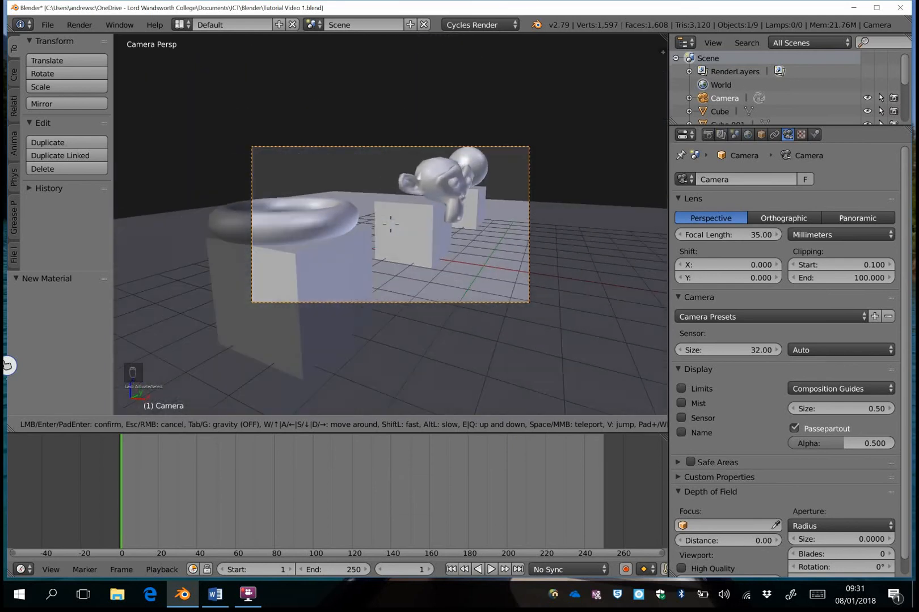
key("e")
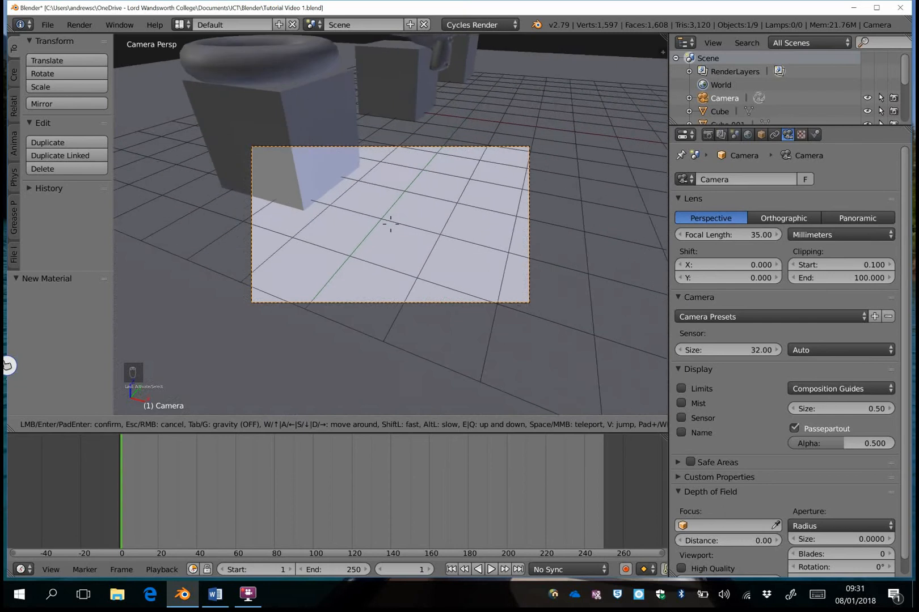
key("q")
key("s")
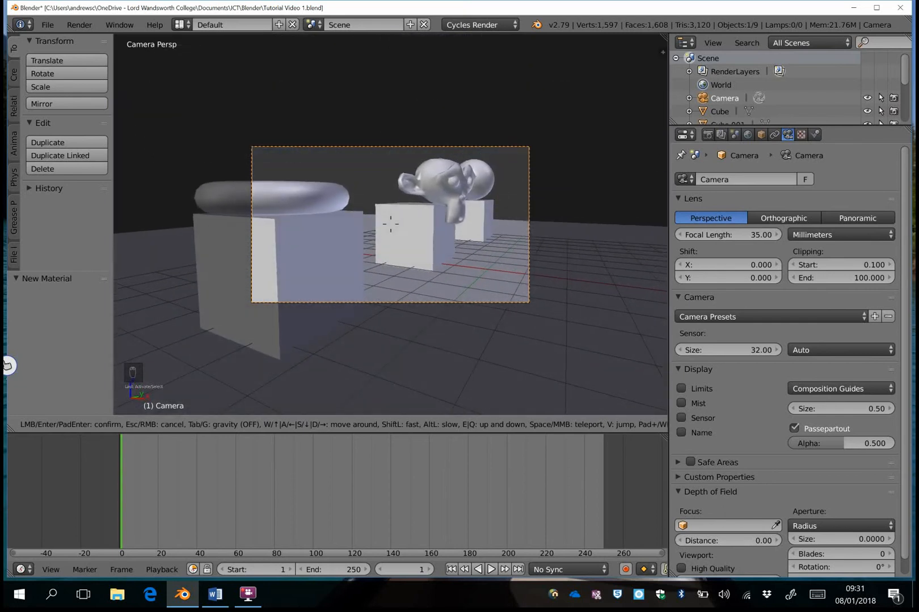
key("w")
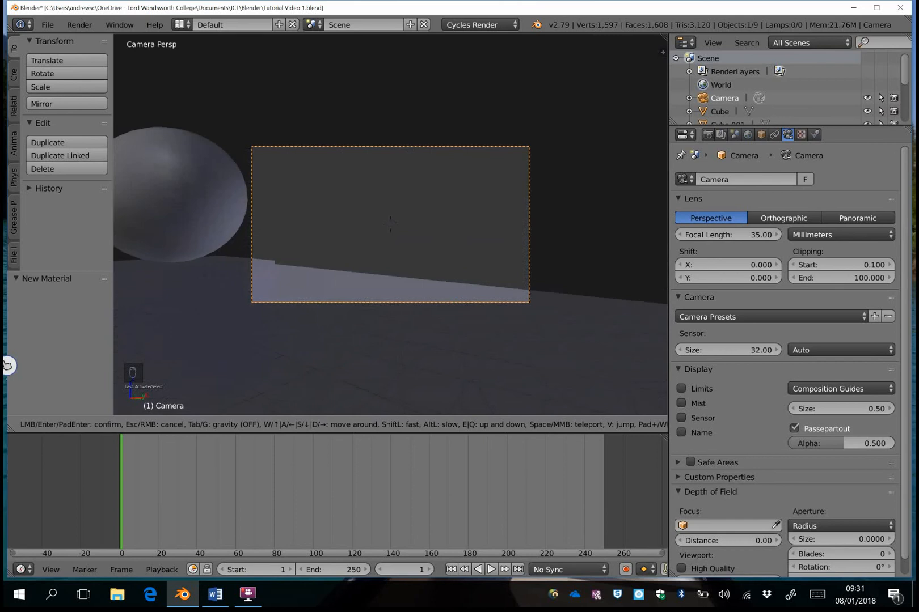
key("s")
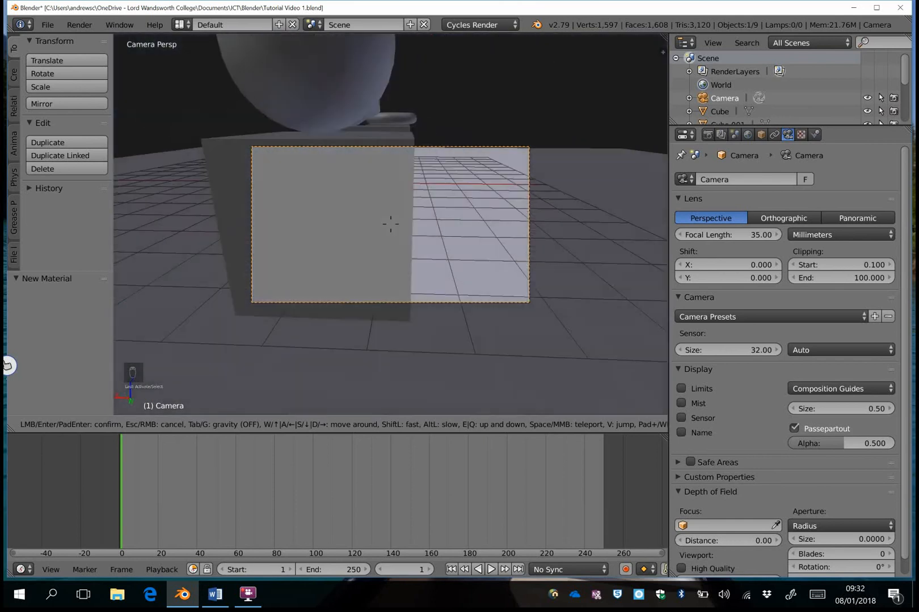
key("a")
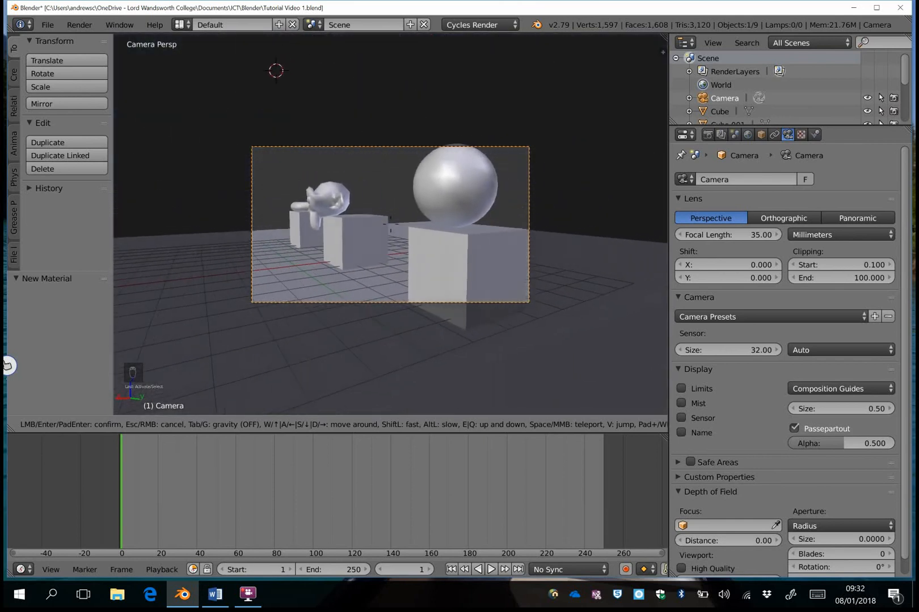
- Confirm the camera position, check it in Rendered shading, then return to Solid
left_click(397, 227)
left_click(256, 425)
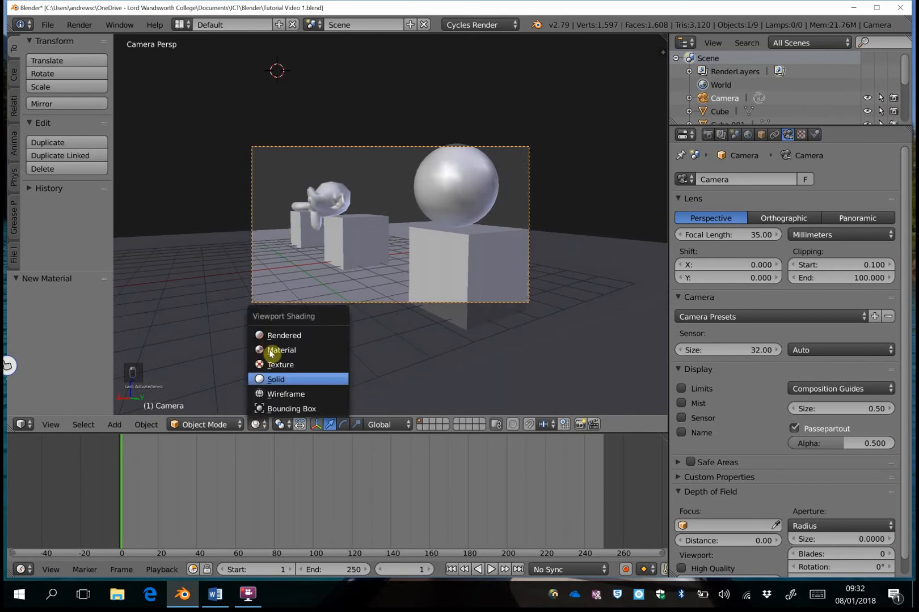
left_click(279, 337)
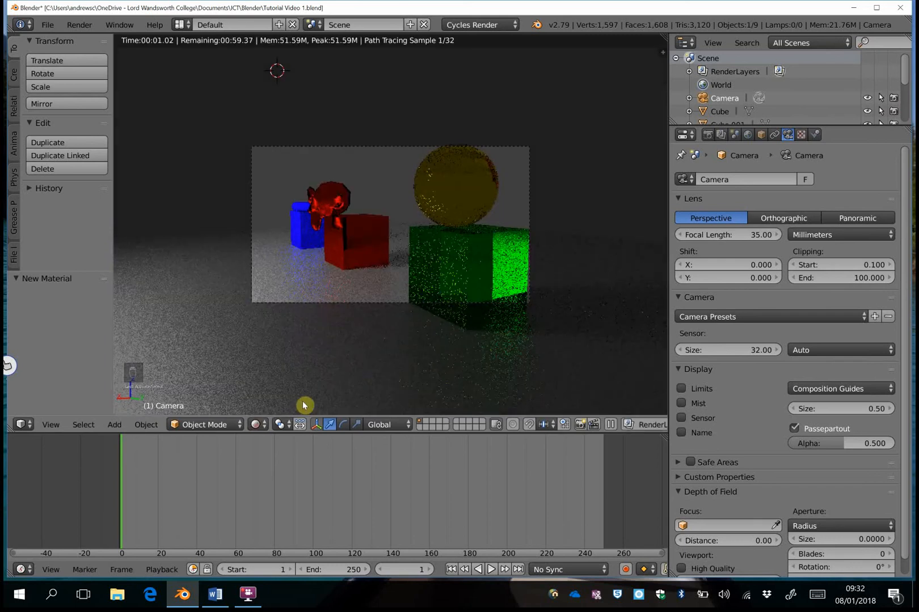
left_click(258, 425)
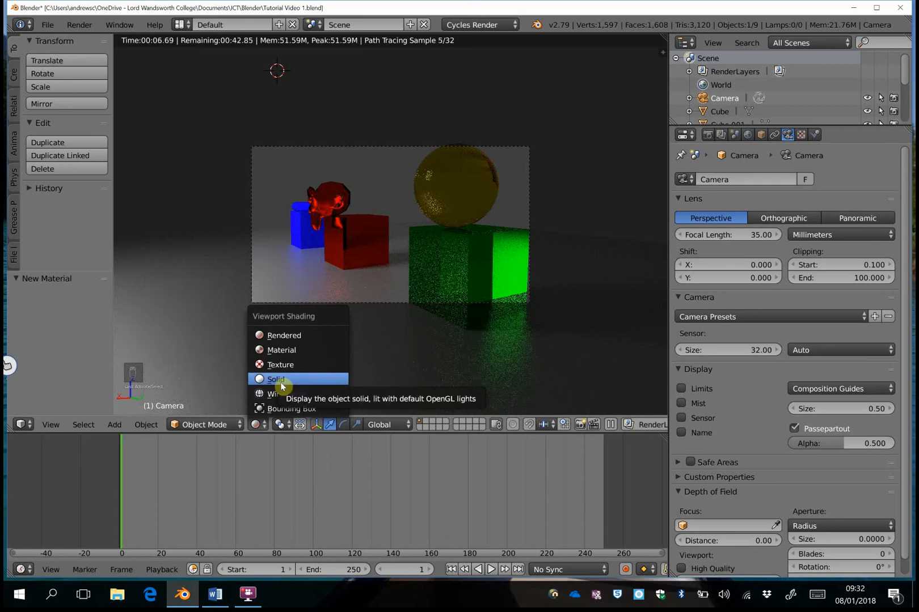
left_click(280, 382)
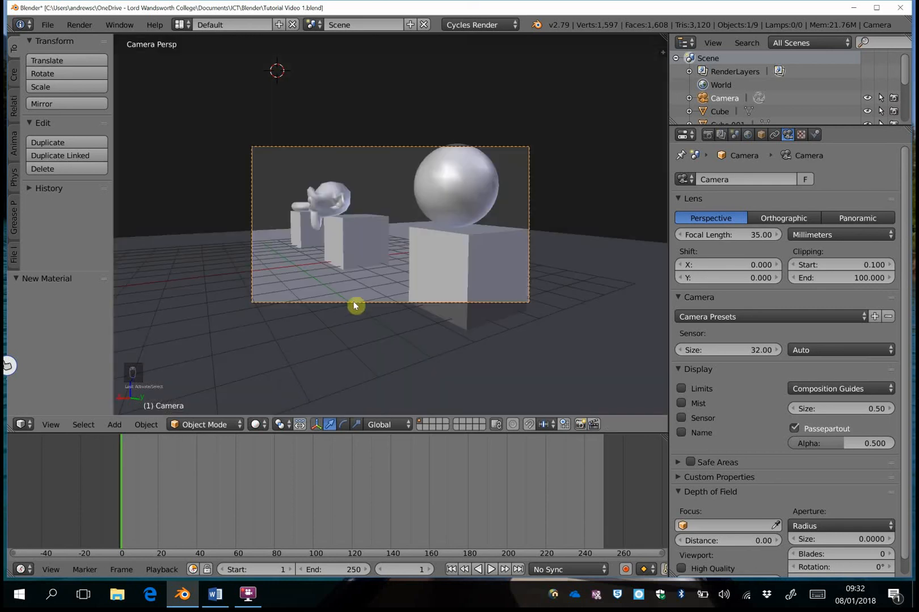
- Fly the camera again to centre the monkey on its red cube, then show a Rendered preview
key("shift+f")
key("a")
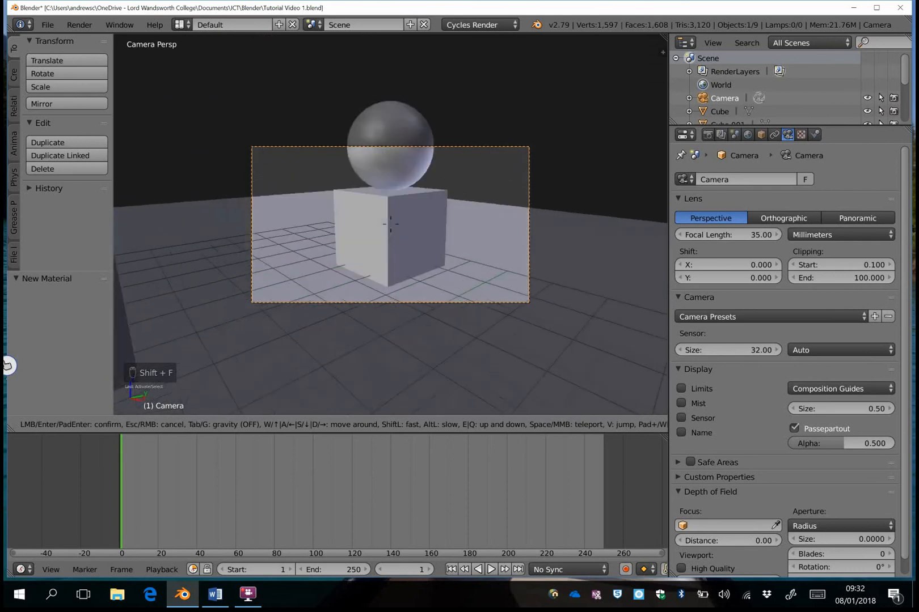
key("w")
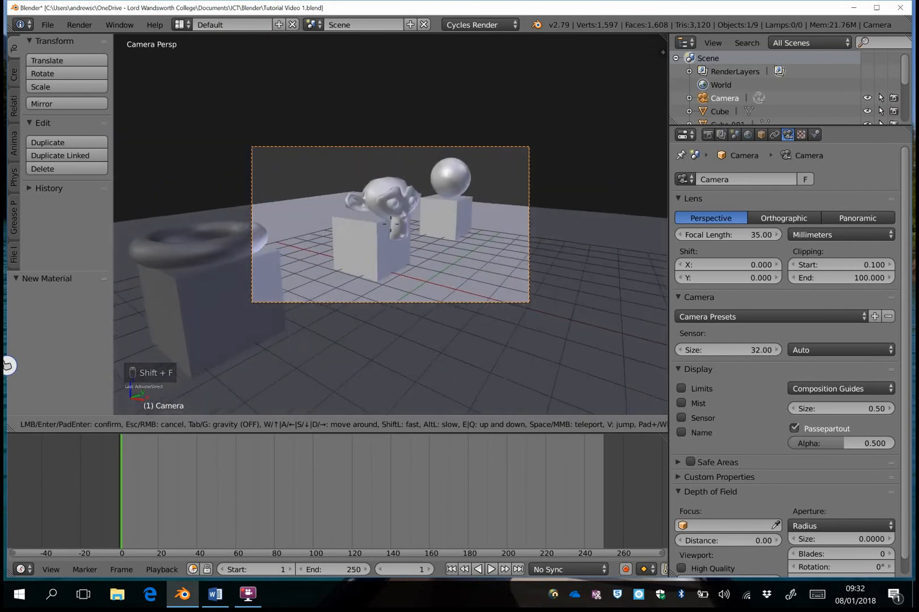
key("s")
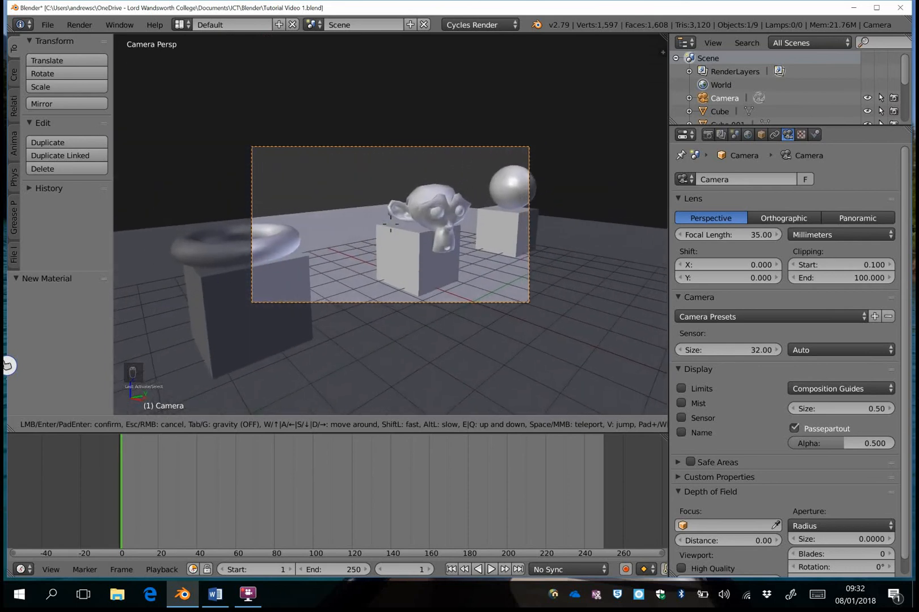
left_click(390, 224)
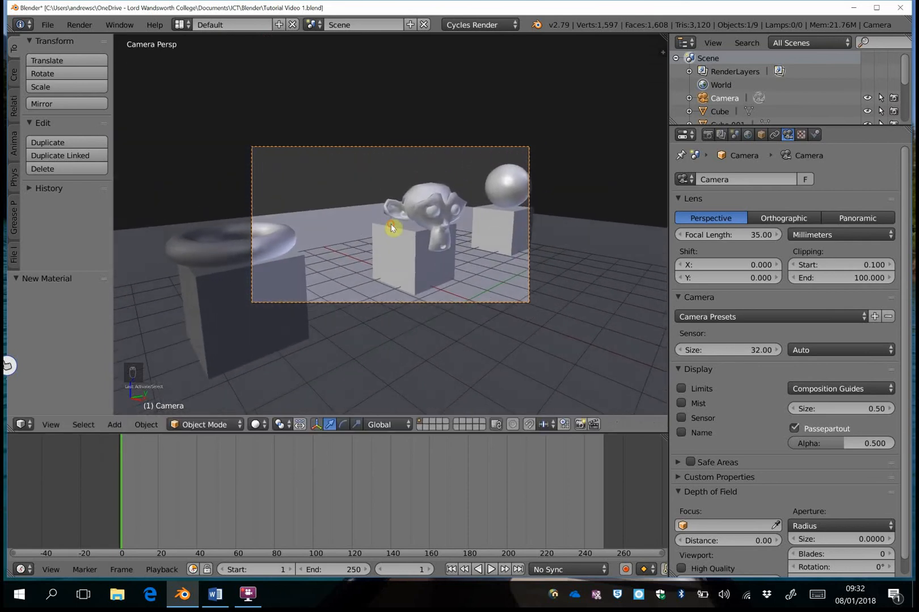
left_click(258, 424)
left_click(284, 335)
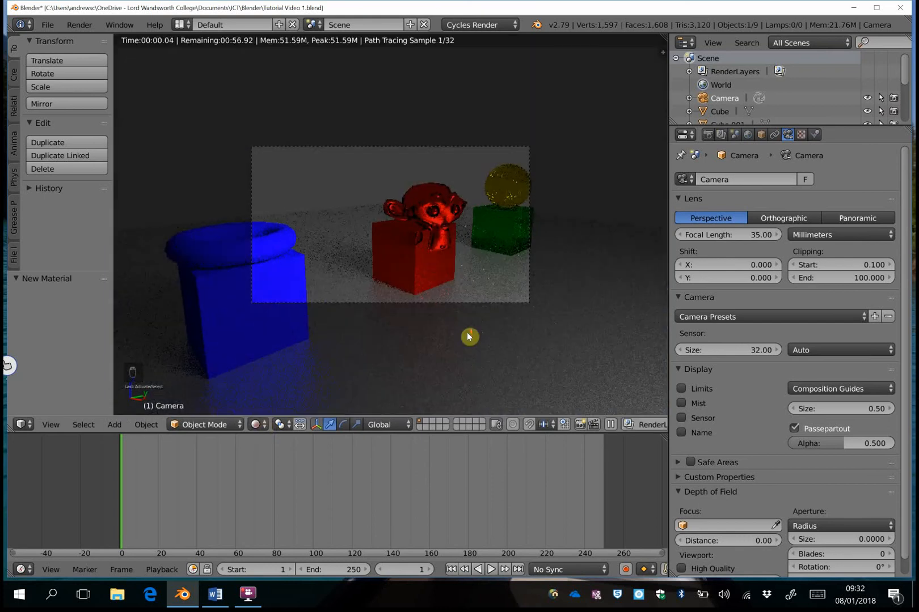
- Zoom in with the mouse wheel so the camera frame fills most of the viewport
scroll(469, 337, "up", 3)
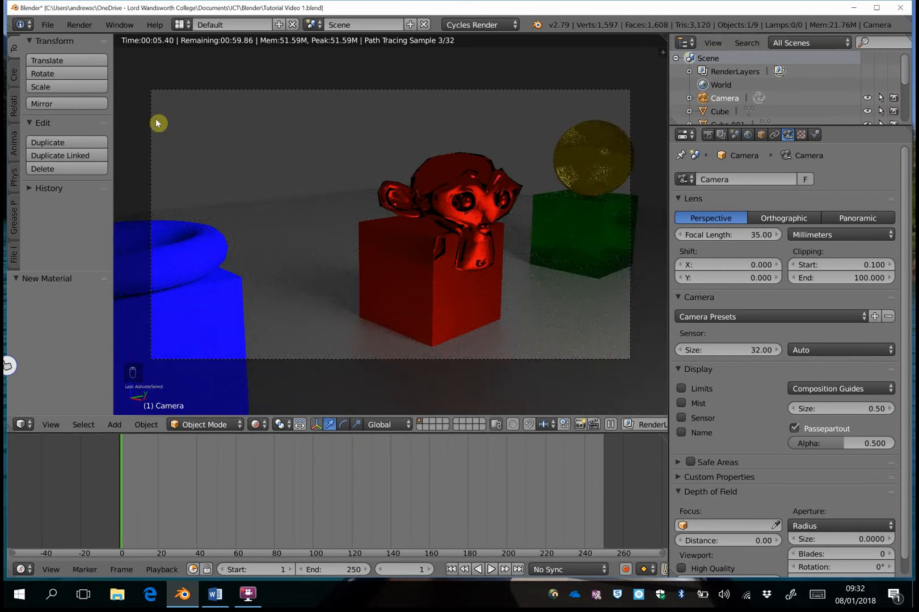
scroll(562, 209, "up", 1)
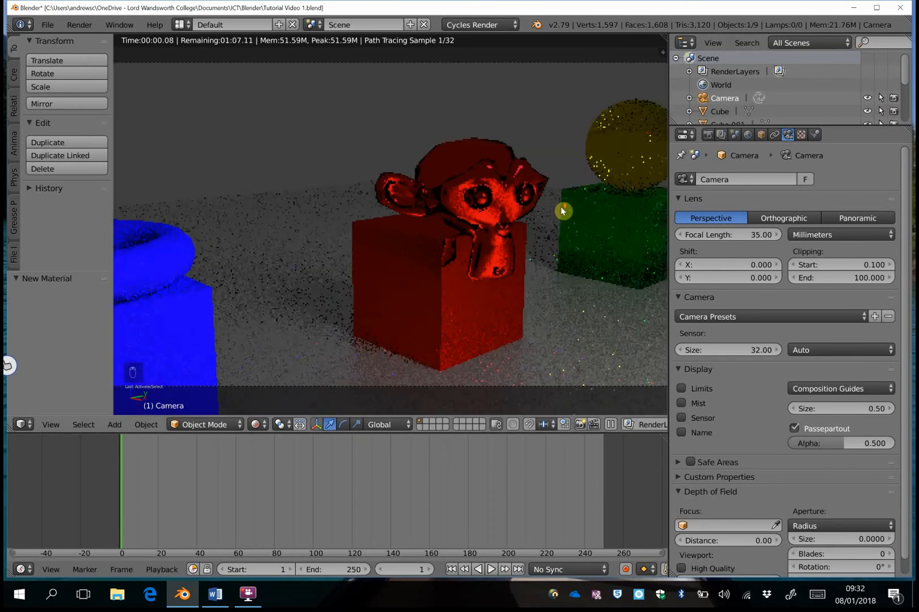
scroll(562, 208, "down", 1)
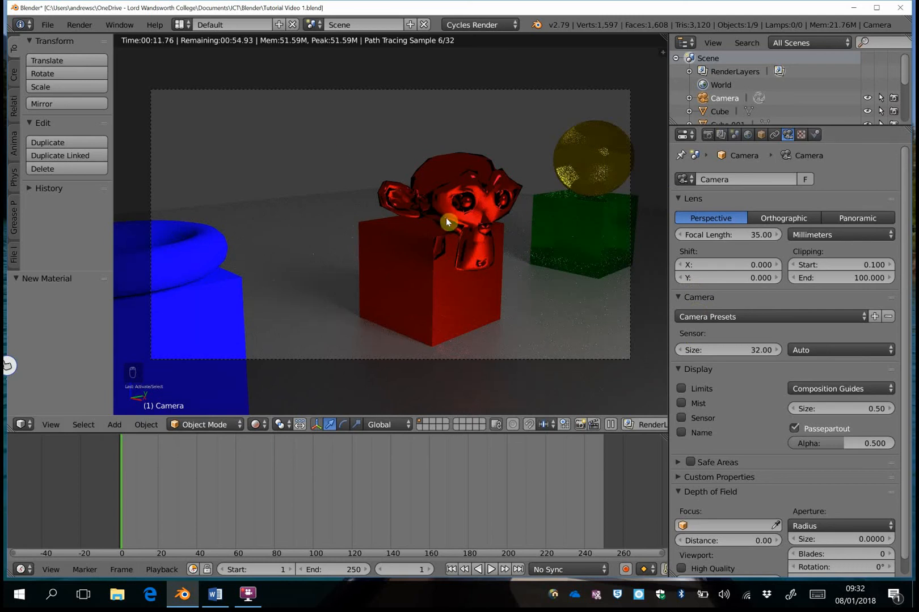
- Set the World background colour to light blue, after trying black and full white
left_click(749, 135)
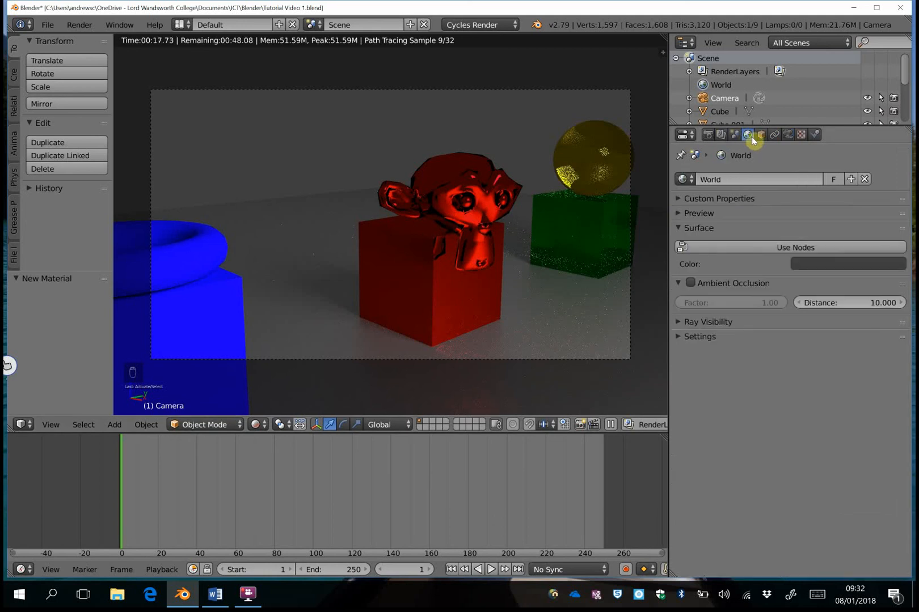
left_click(874, 264)
left_click_drag(895, 162, 894, 183)
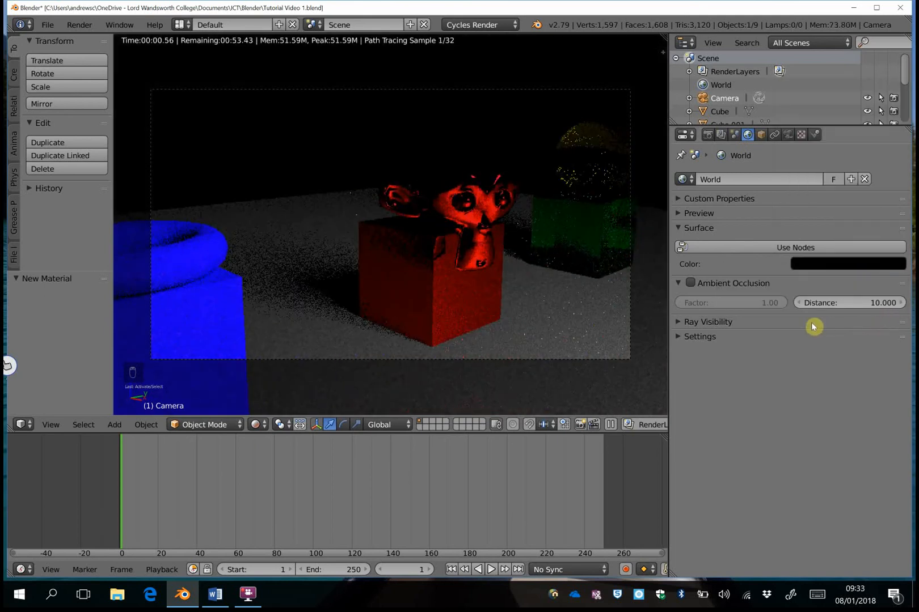
left_click(841, 265)
left_click_drag(894, 182, 894, 85)
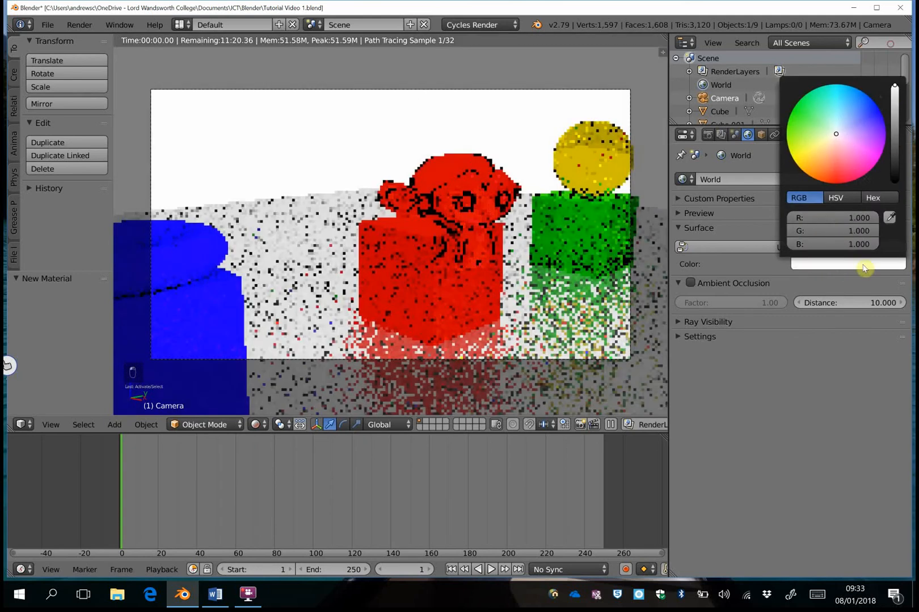
left_click(837, 266)
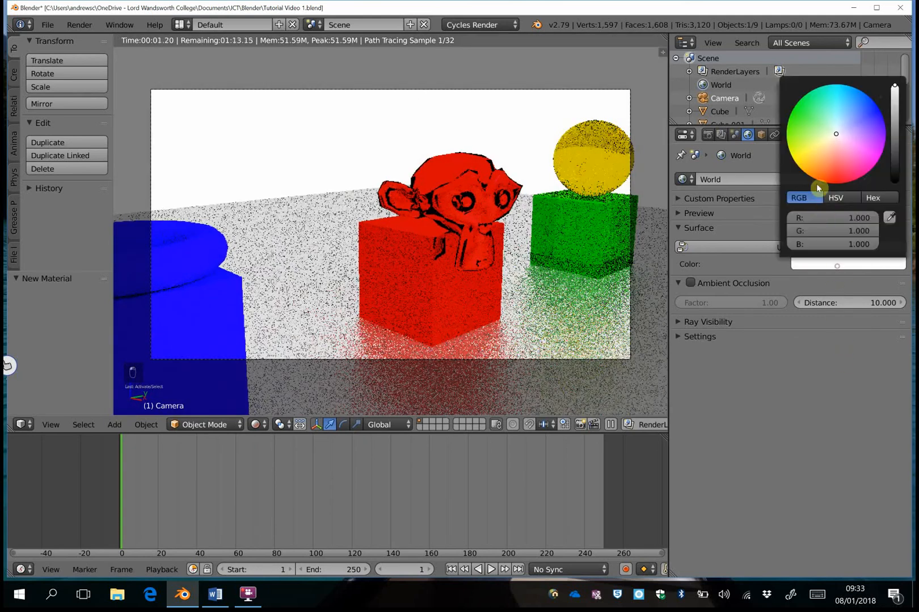
left_click(837, 124)
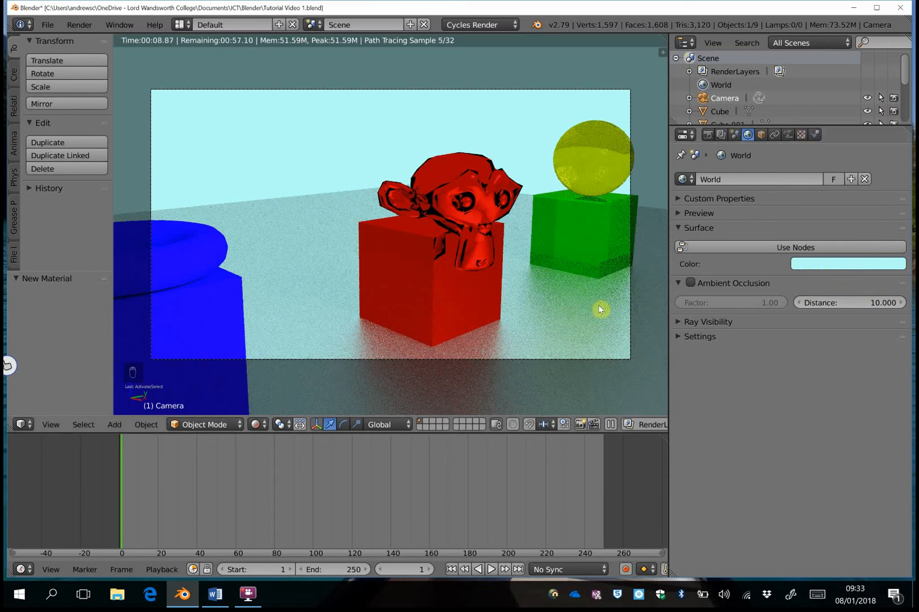
left_click(736, 135)
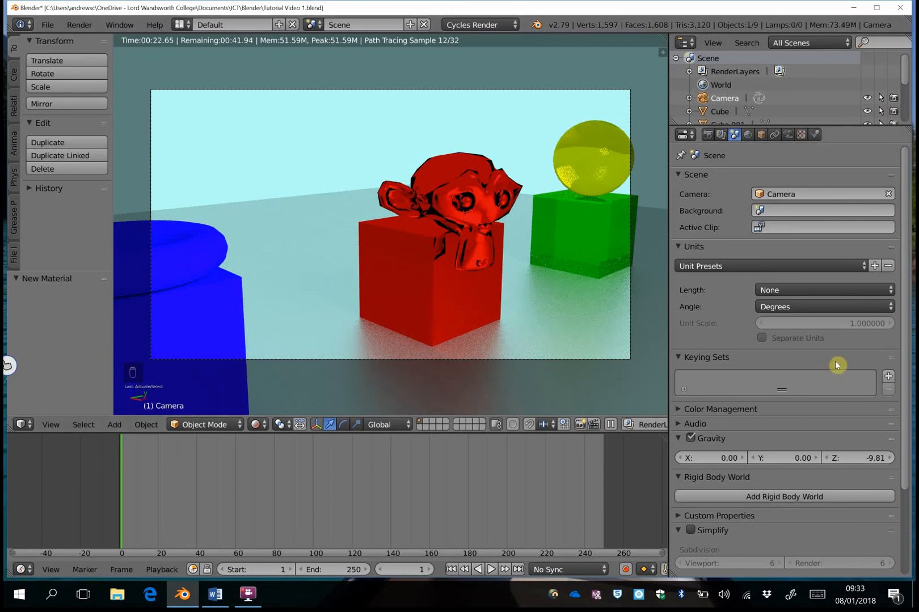
- Set Color Management to Filmic view, Base Contrast look and Filmic Log sequencer colour space
scroll(883, 483, "down", 5)
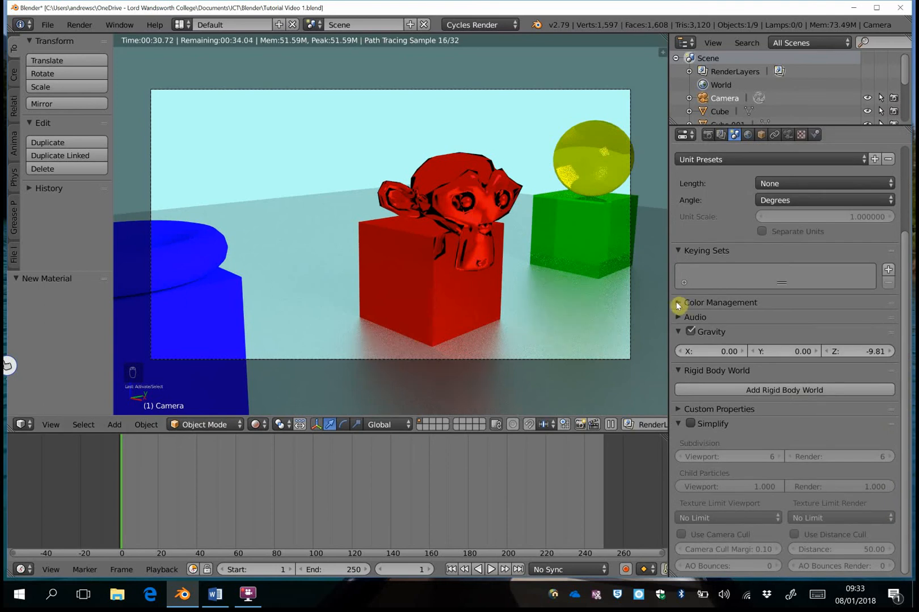
left_click(679, 305)
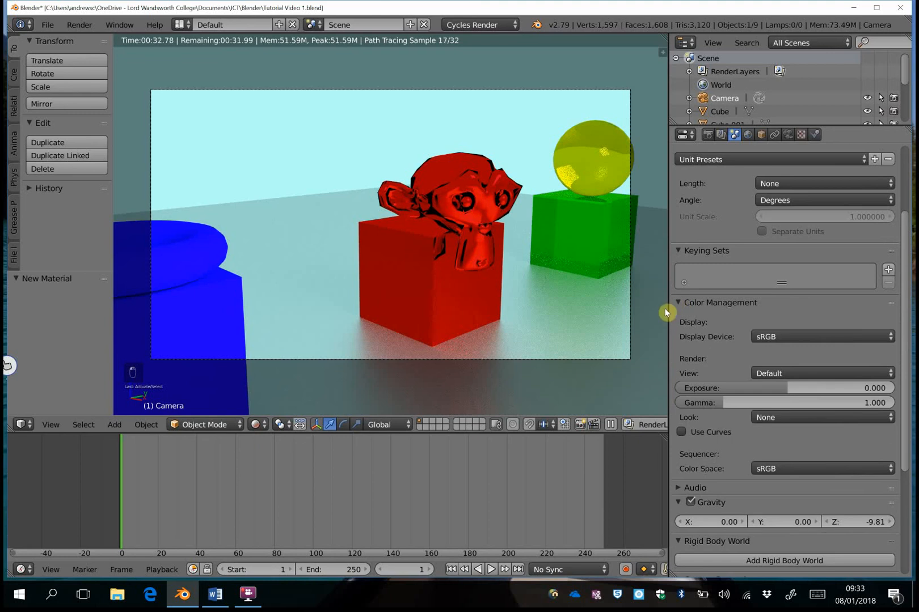
left_click(787, 379)
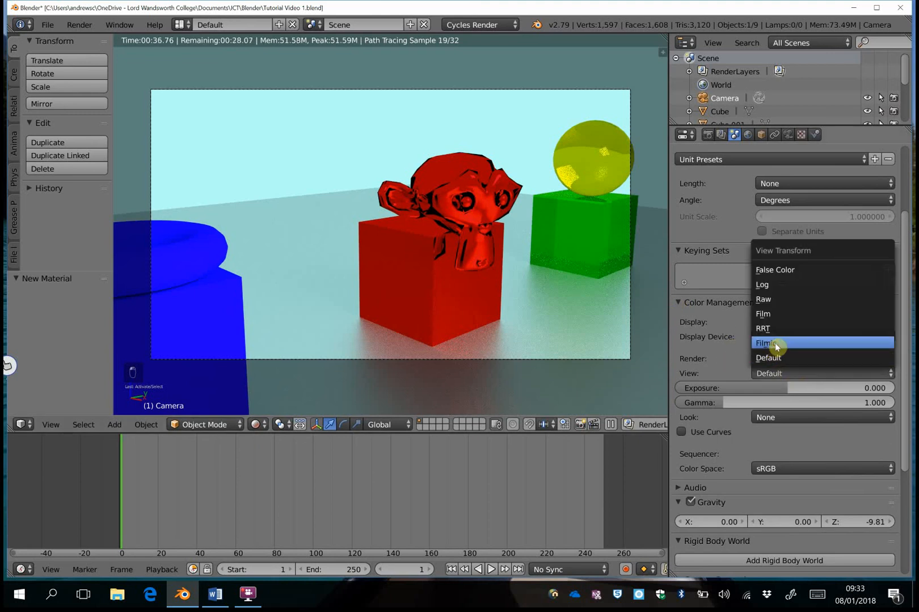
left_click(776, 344)
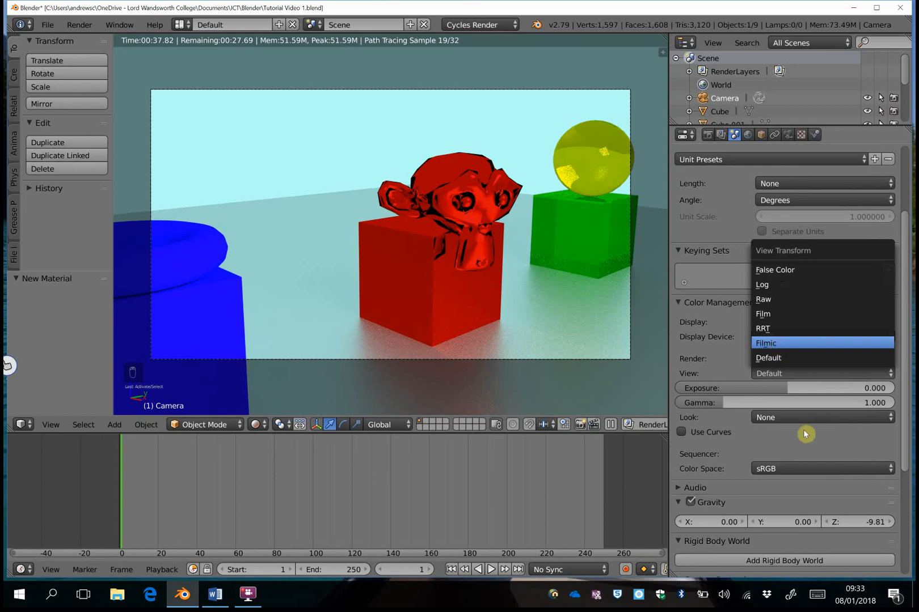
left_click(786, 420)
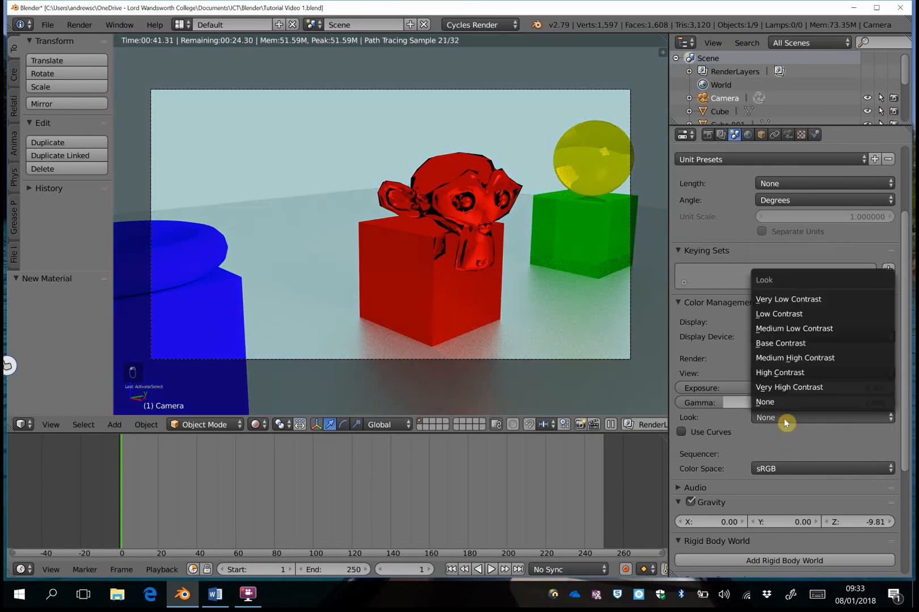
left_click(790, 343)
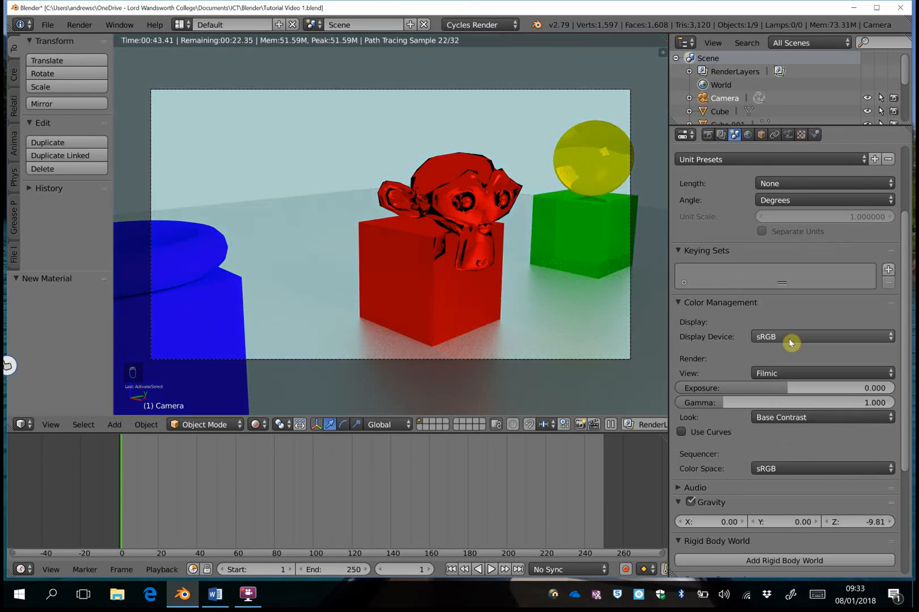
left_click(790, 469)
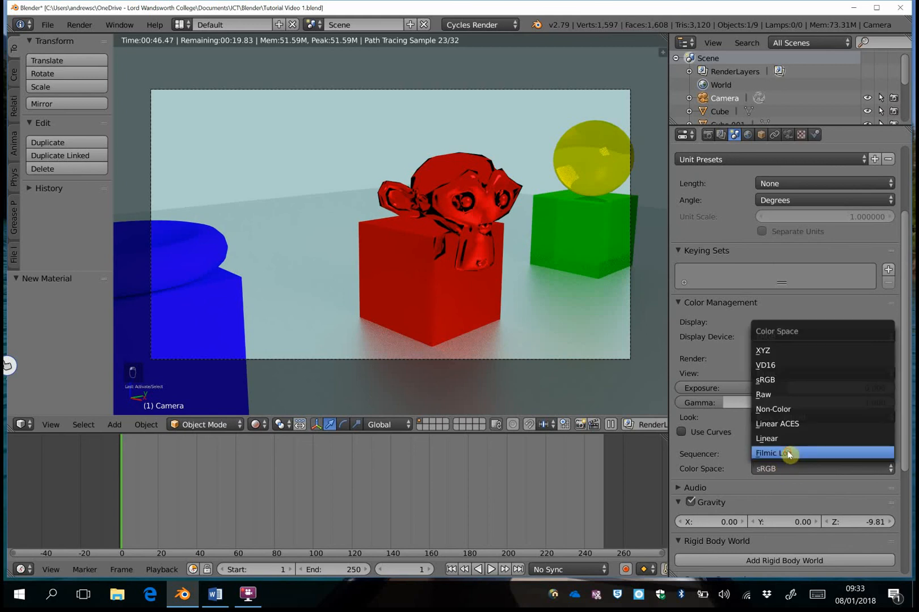
left_click(789, 454)
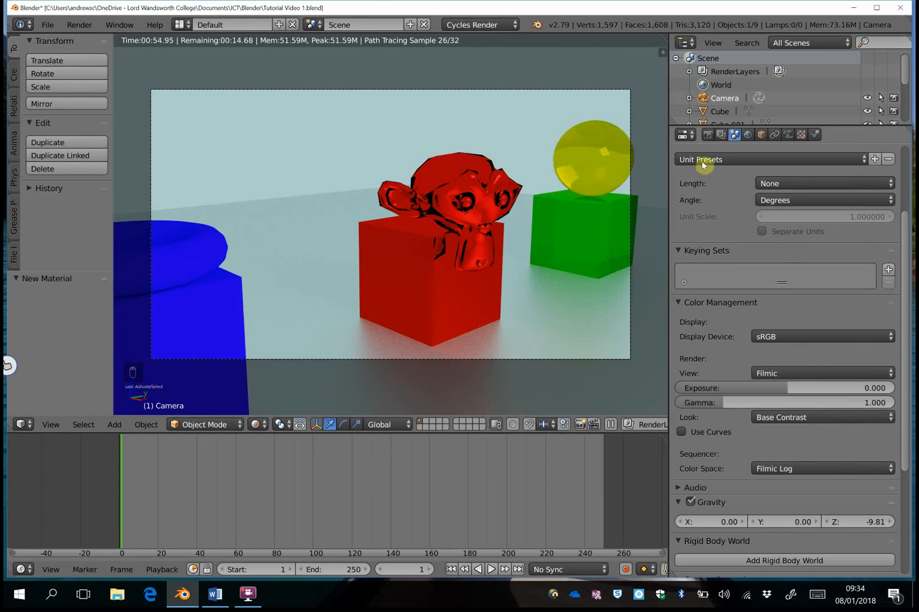
left_click(722, 137)
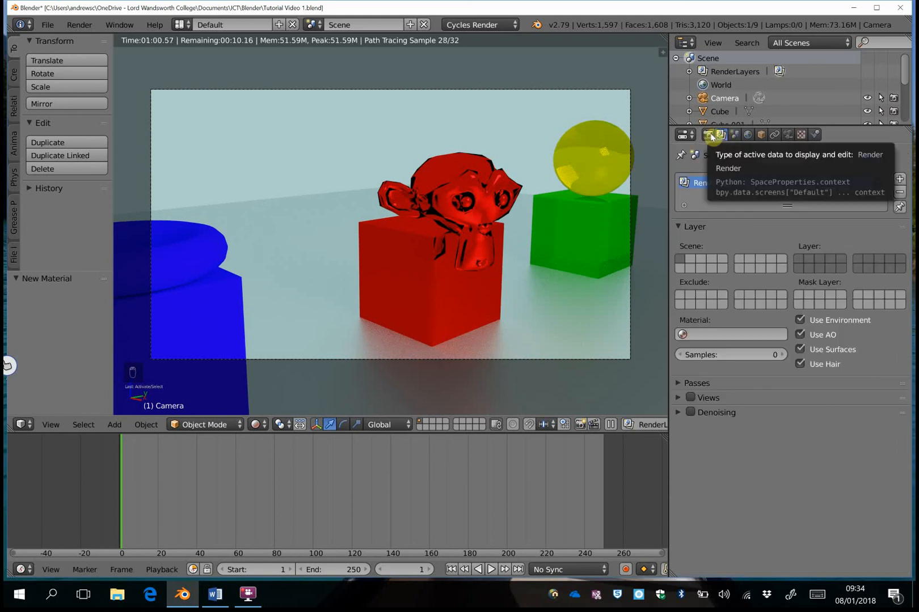
- Raise the render resolution scale from 50% to 100% for full 1920×1080 output
left_click(708, 136)
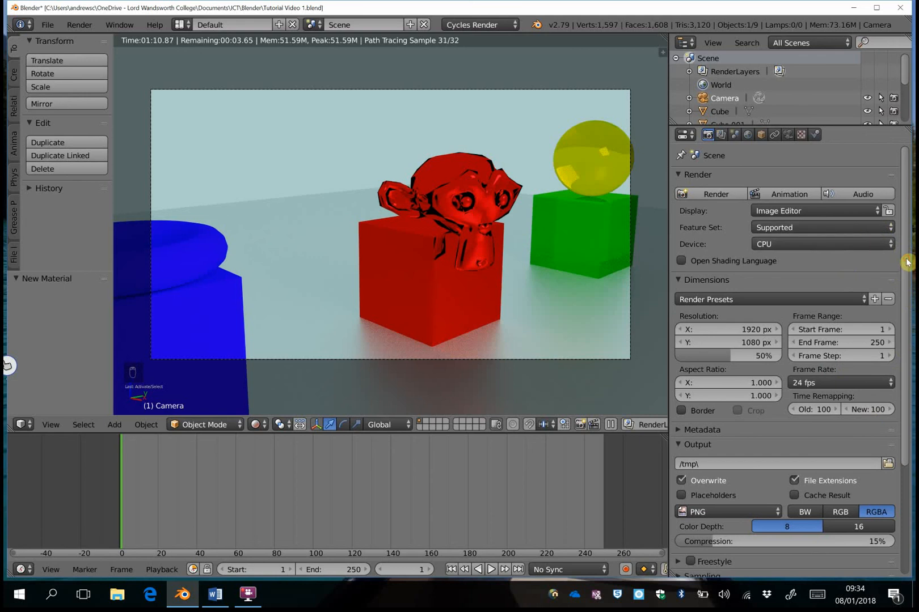
scroll(905, 262, "down", 2)
scroll(741, 306, "down", 1)
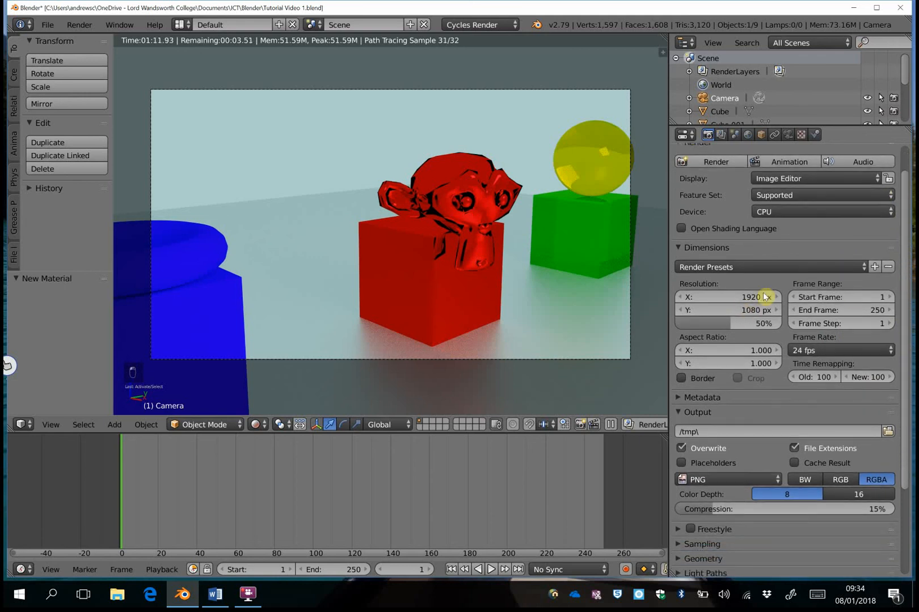
scroll(766, 296, "down", 1)
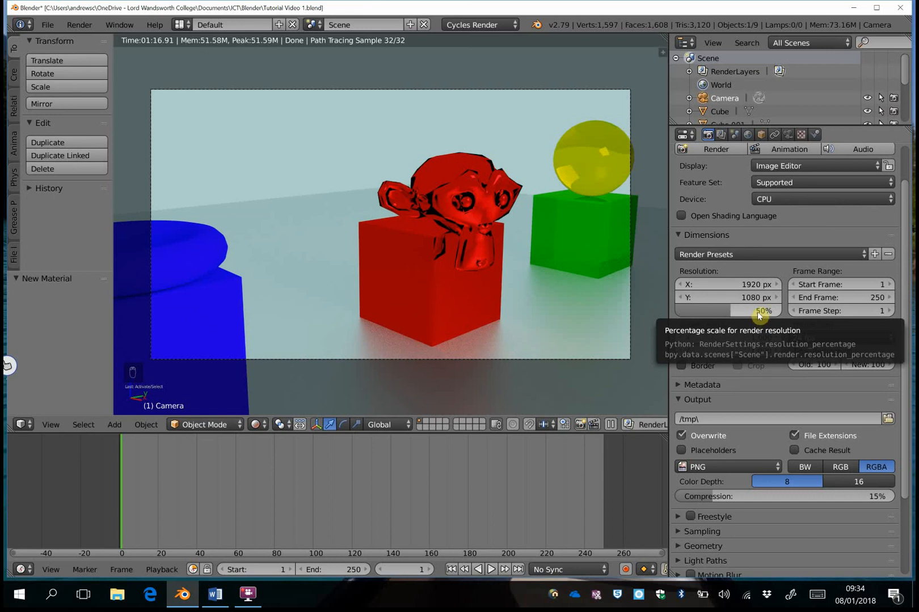
left_click(735, 313)
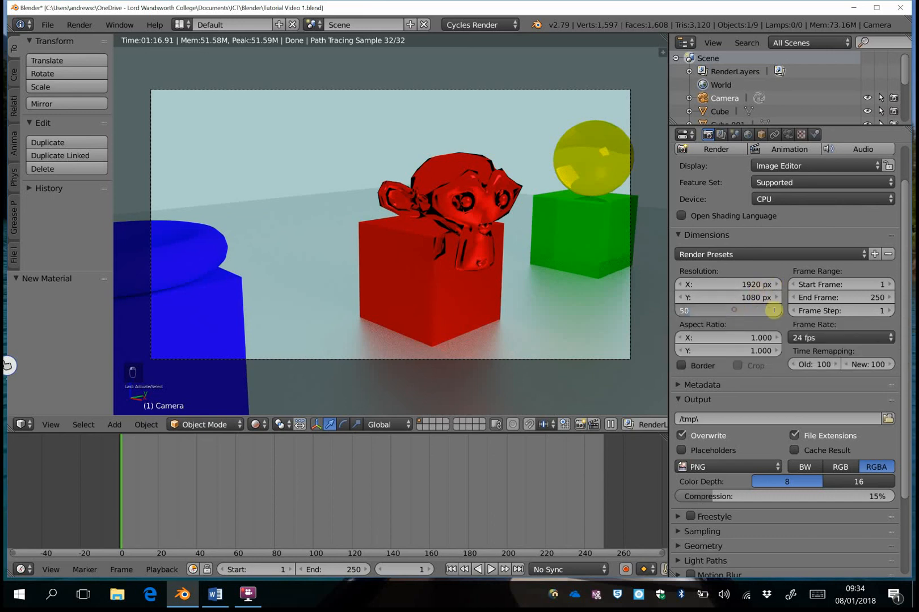
type("100")
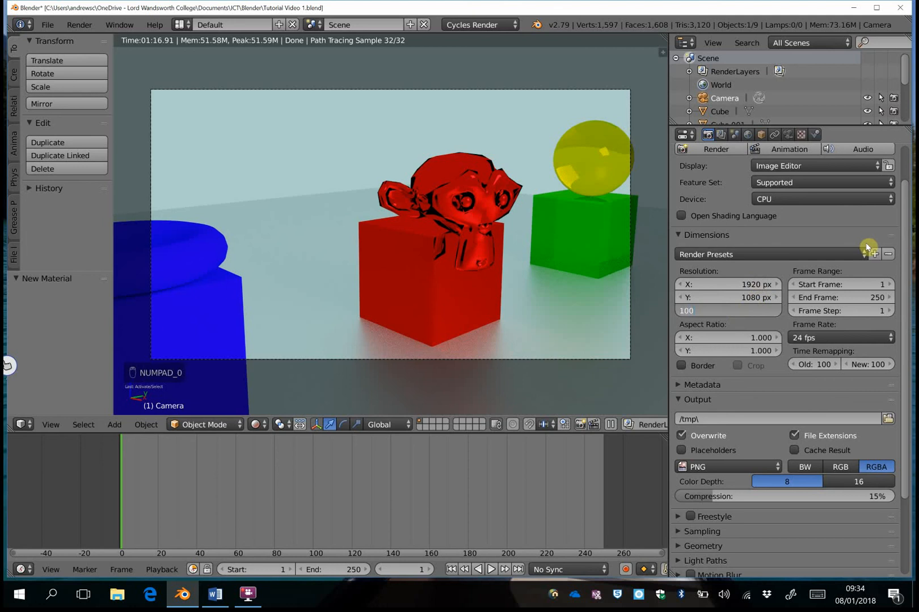
key("Return")
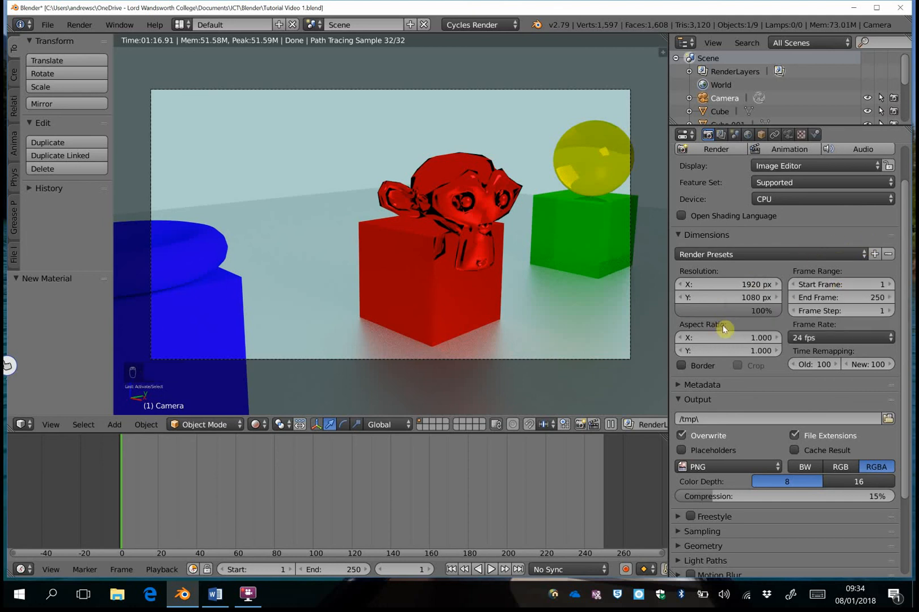
- Lower the Cycles final render samples from 128 to 64 in the Sampling panel
scroll(906, 342, "down", 5)
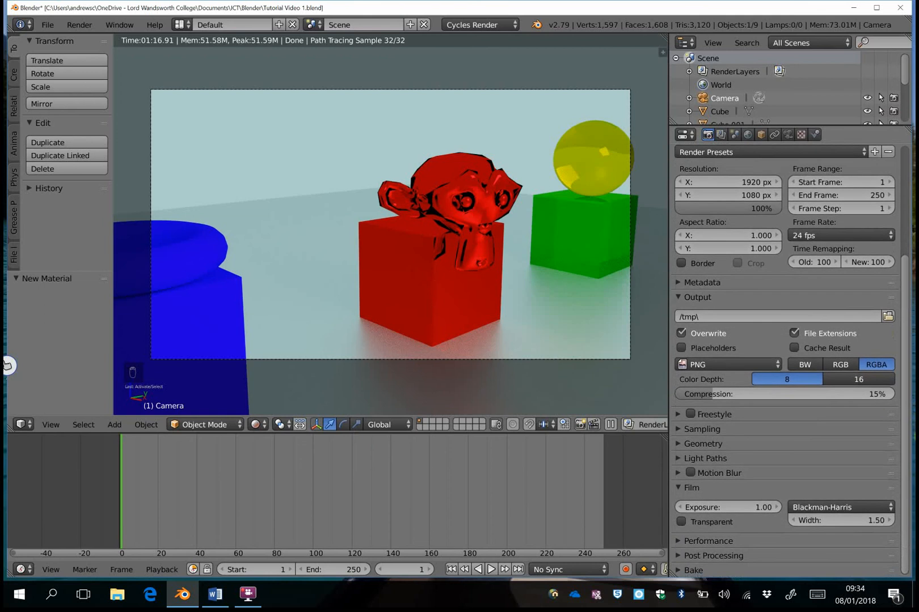
left_click(680, 429)
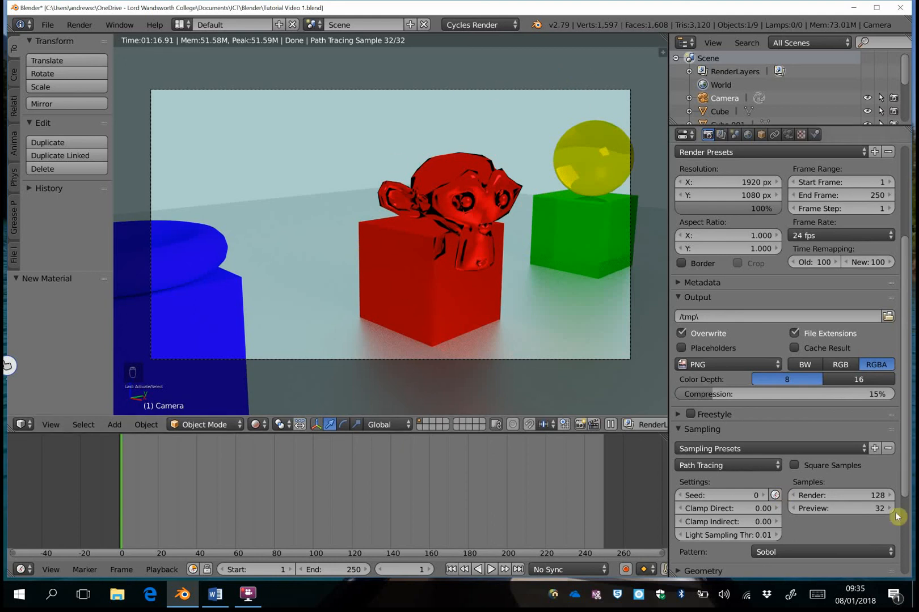
left_click(877, 497)
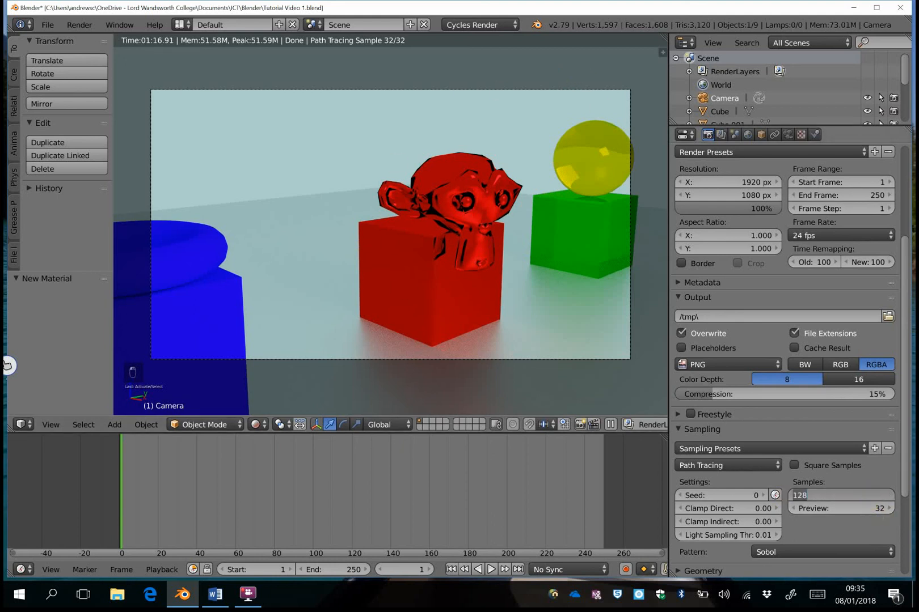
key("Return")
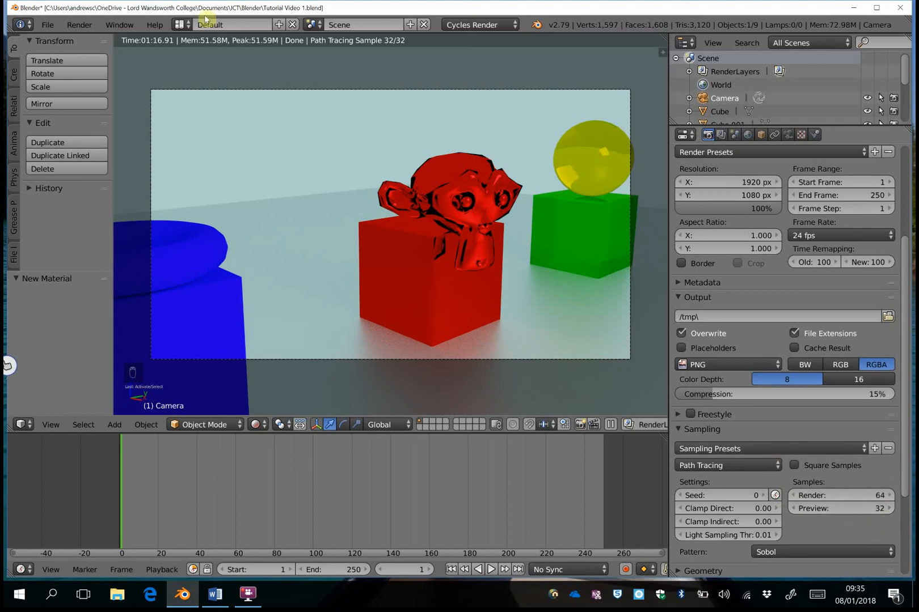
left_click(79, 25)
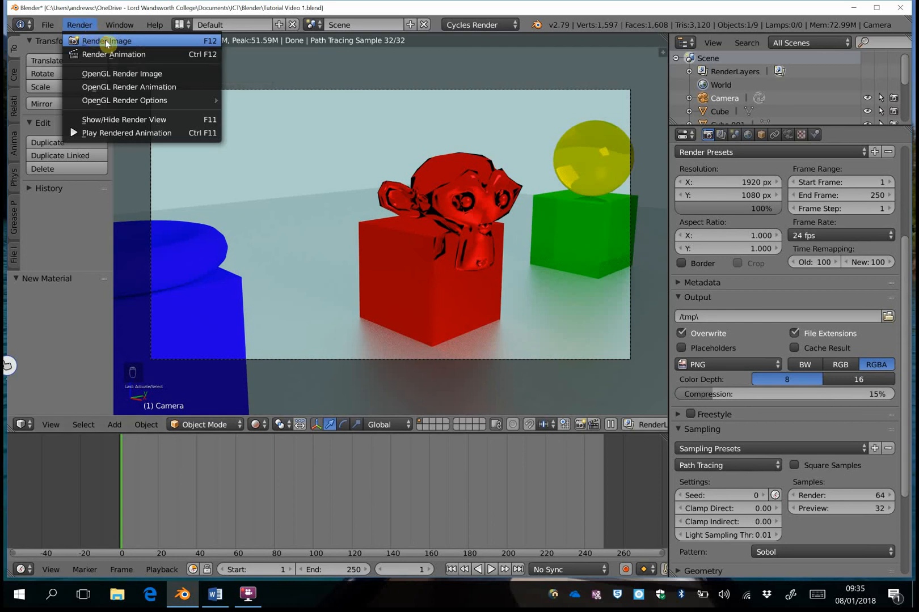
- Render the still image with F12, then bring up the Save As Image browser with F3
key("F12")
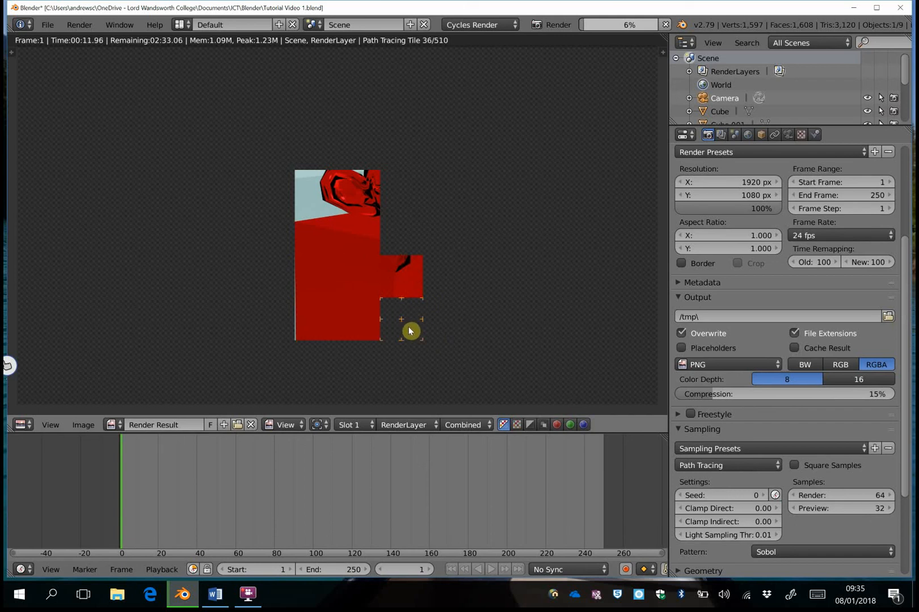
scroll(505, 262, "down", 1)
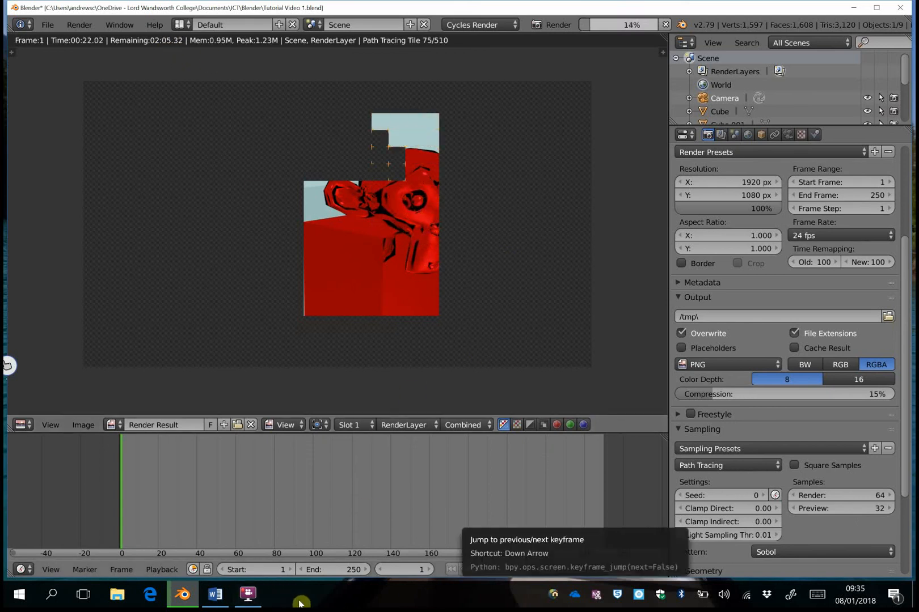
left_click(248, 594)
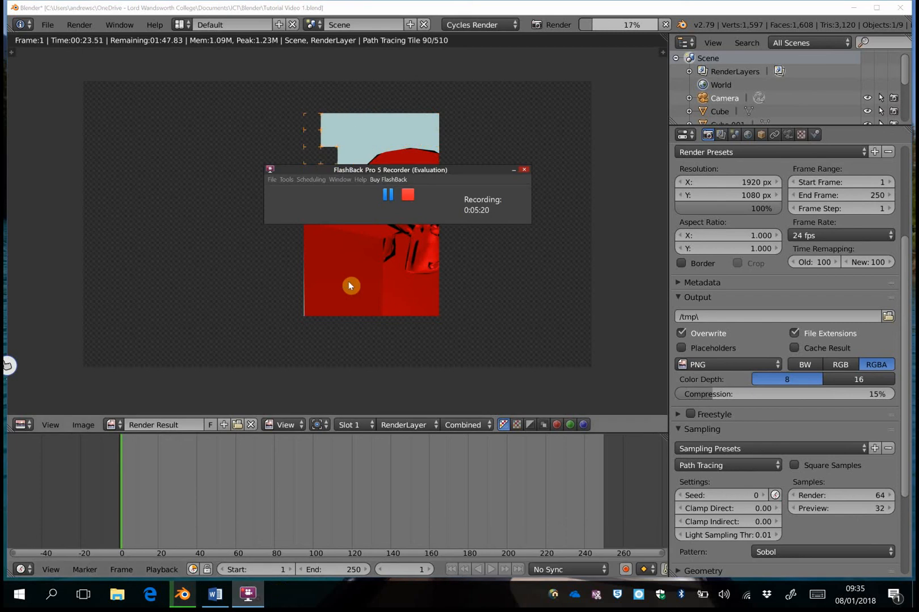
left_click(387, 194)
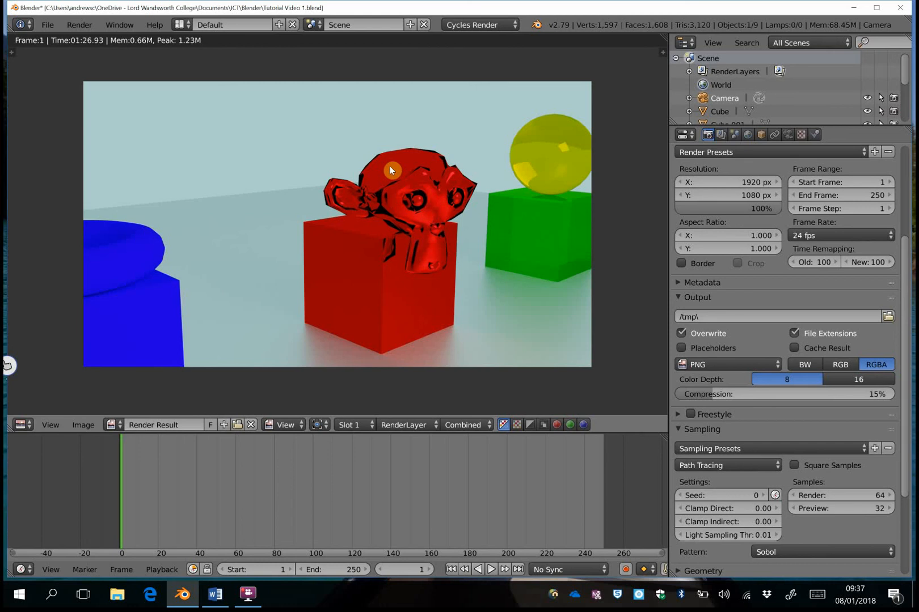
key("F3")
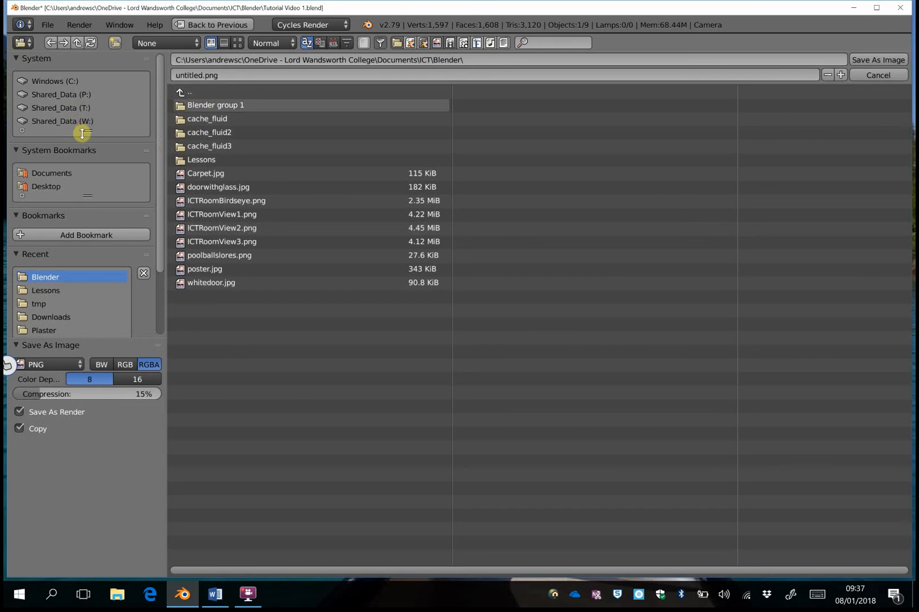
- Save the render as the PNG 'Tutorial render.png' in the Blender folder
left_click_drag(87, 130, 88, 143)
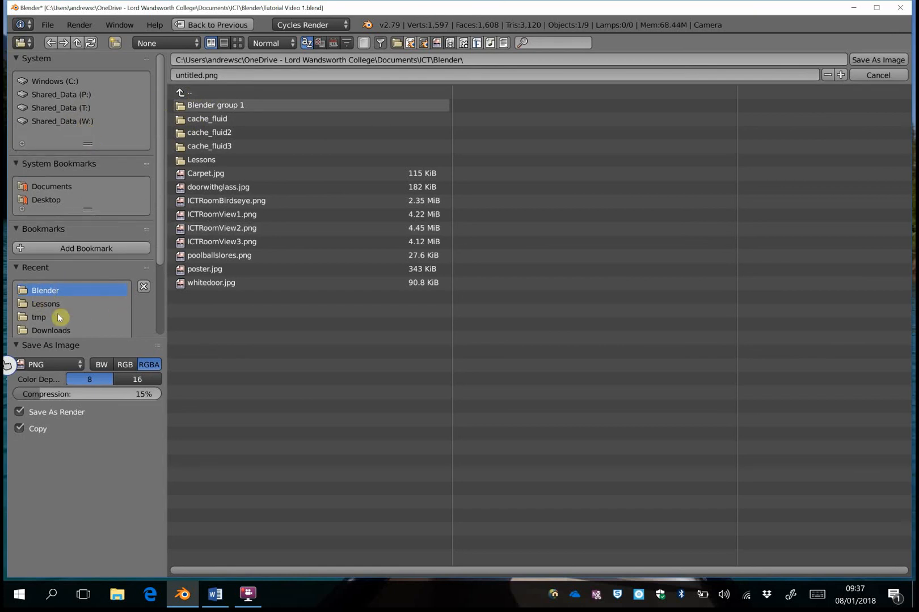
left_click(204, 75)
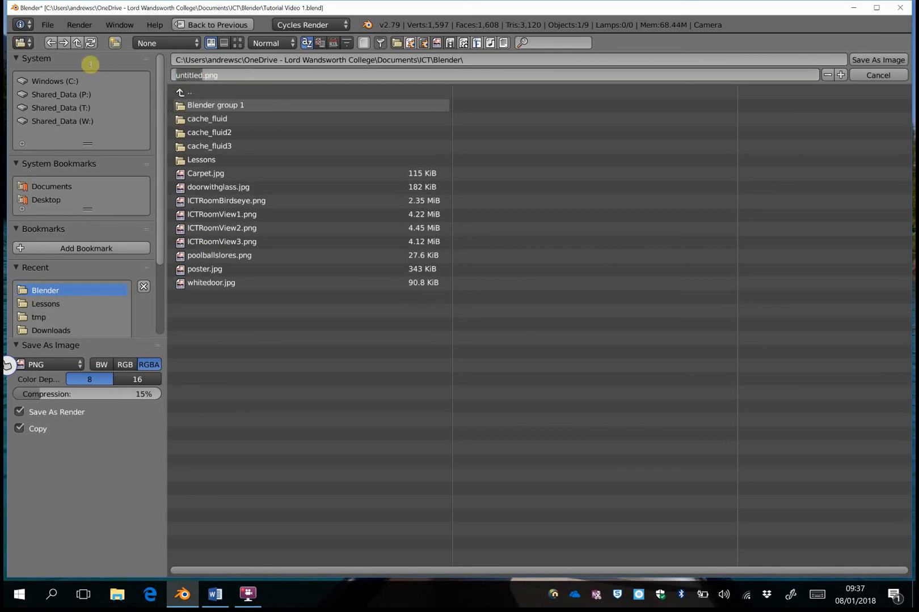
type("Tutorial render")
left_click(883, 63)
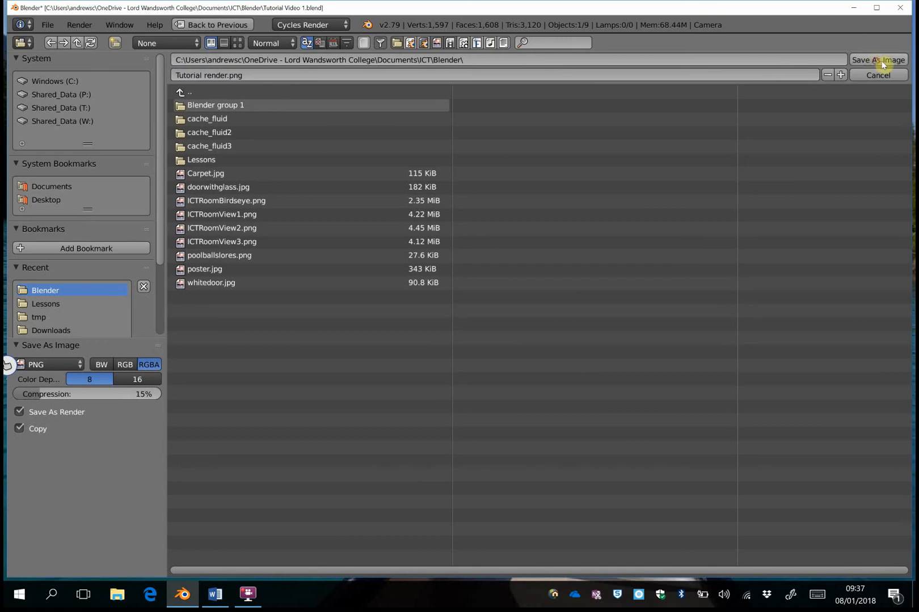
left_click(894, 60)
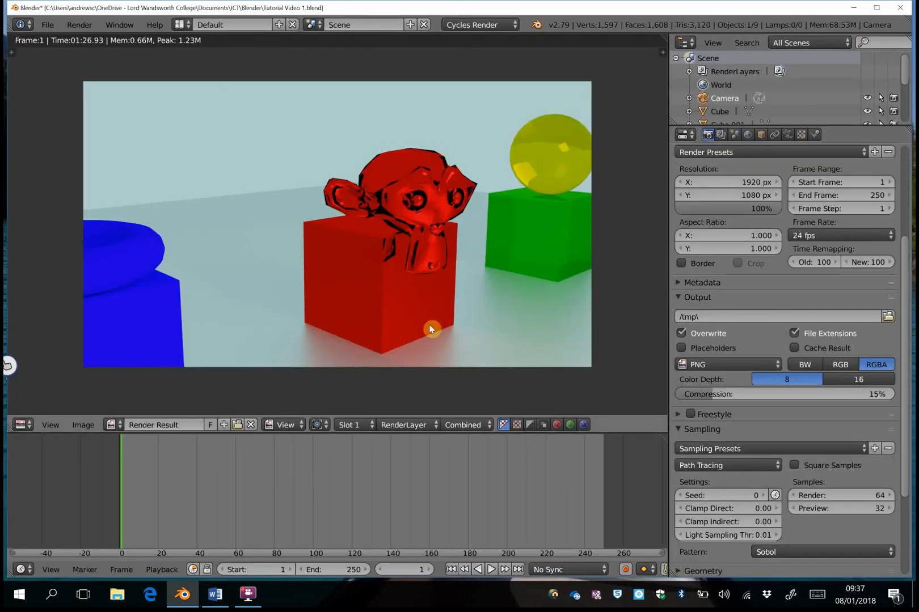
- In File Explorer, navigate to OneDrive Documents > ICT > Blender
left_click(130, 591)
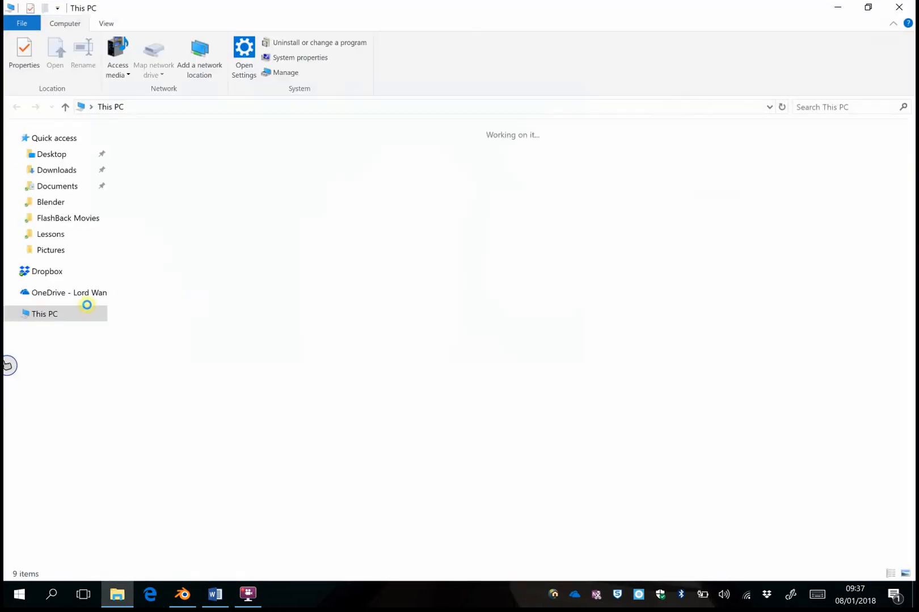
left_click(55, 294)
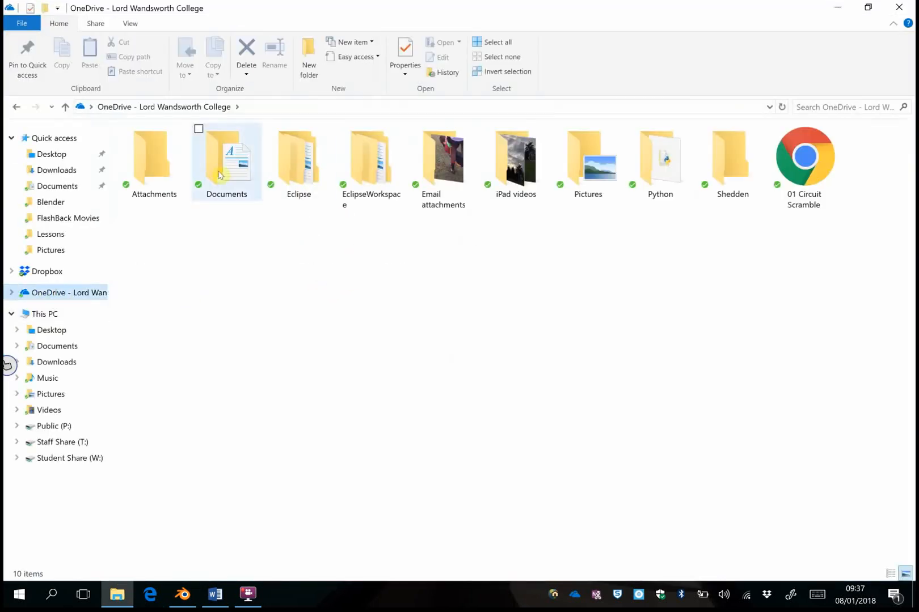
left_click(223, 170)
double_click(224, 170)
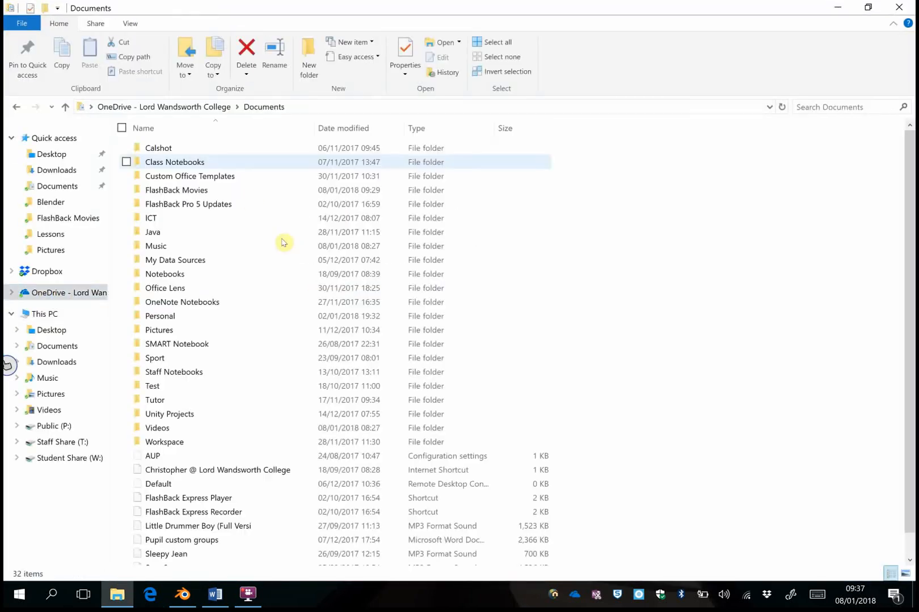
double_click(202, 217)
double_click(169, 219)
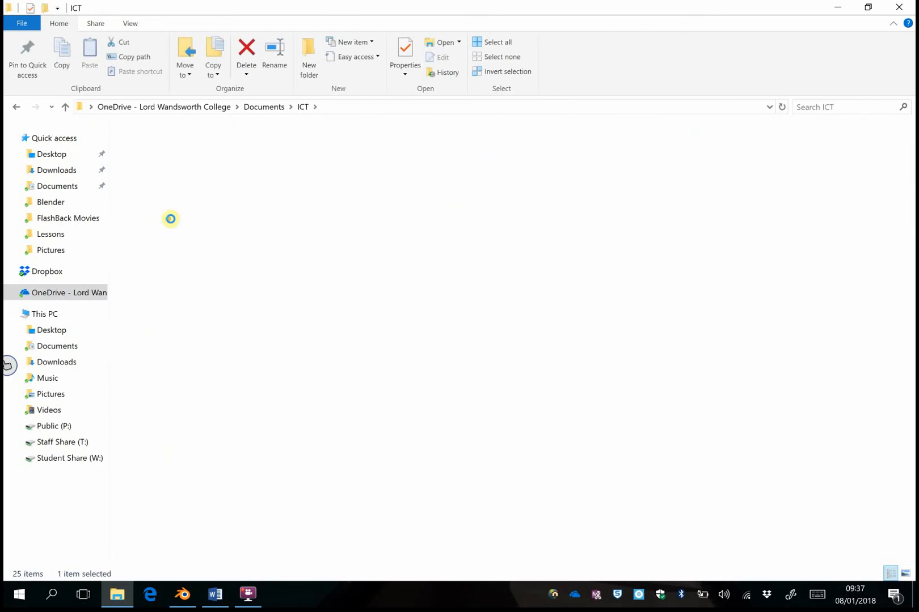
- Peek into Lessons, return to Blender, and locate the 1,855 KB Tutorial render PNG
double_click(172, 205)
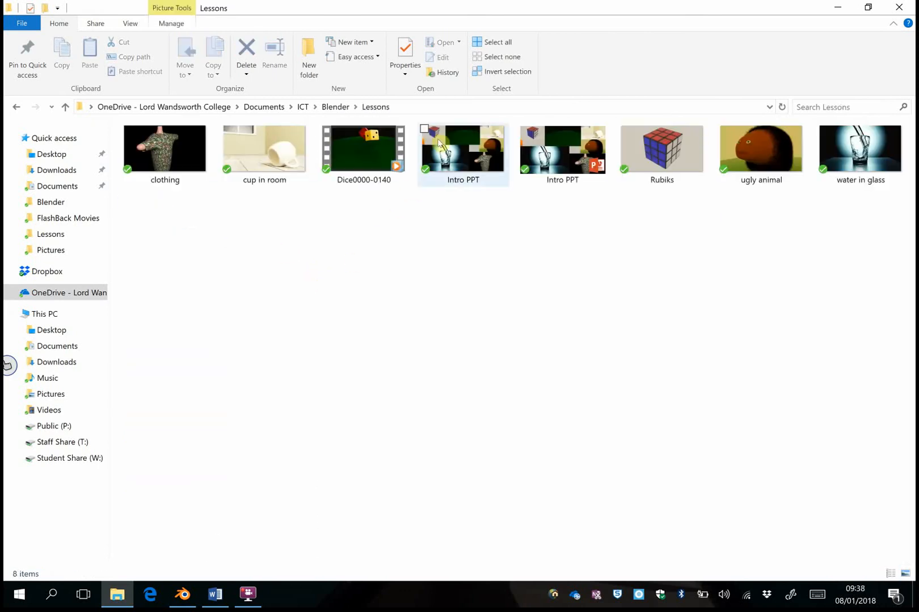
left_click(338, 107)
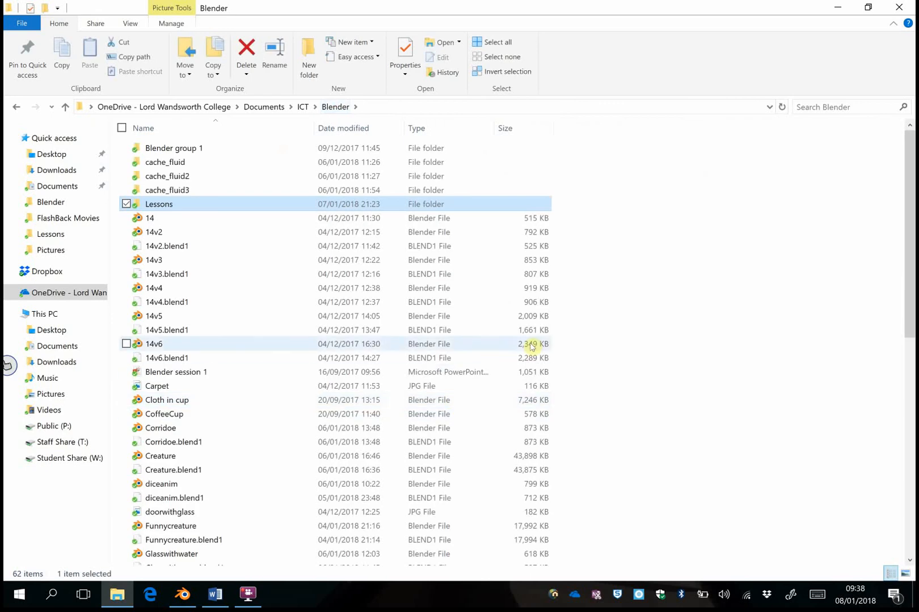
scroll(561, 370, "down", 1)
scroll(562, 370, "down", 10)
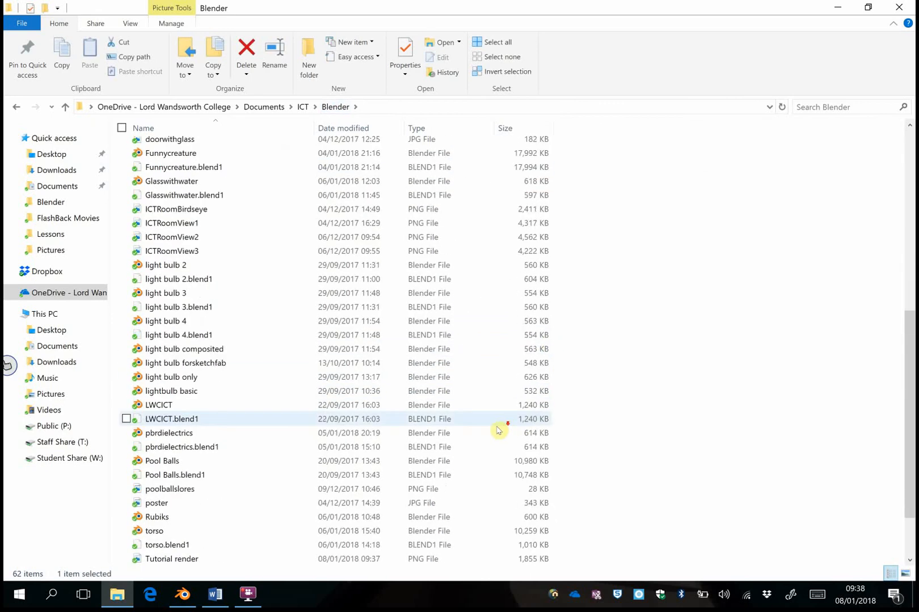